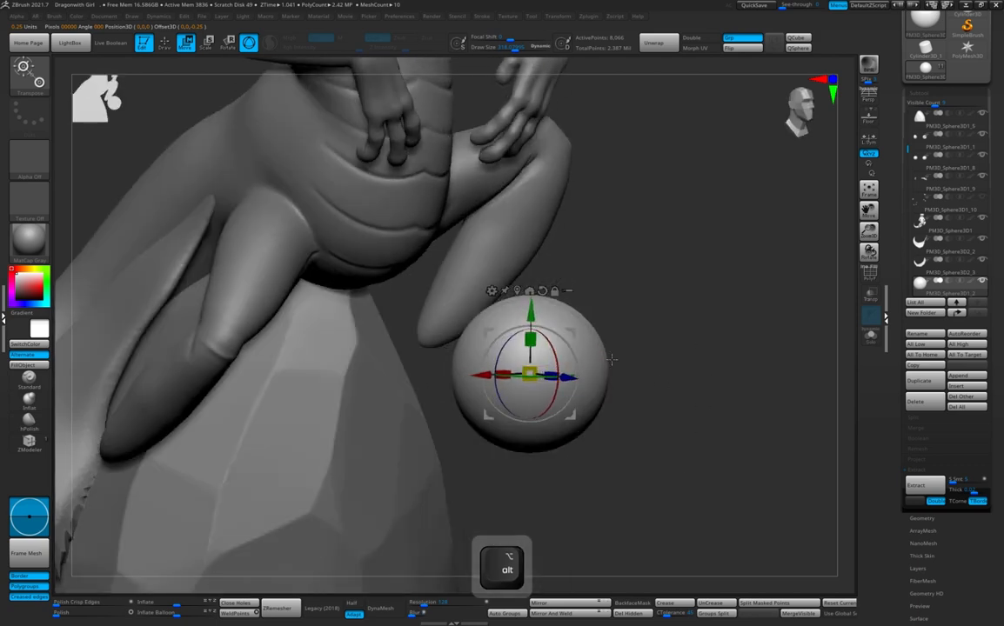
Move, rotate and stretch the sphere into a flattened oval foot at the end of the raised leg
drag(461, 363, 434, 364)
mouse_move(648, 374)
mouse_down()
mouse_move(490, 360)
mouse_move(648, 358)
mouse_up()
drag(454, 366, 477, 362)
alt+drag(619, 296, 586, 351)
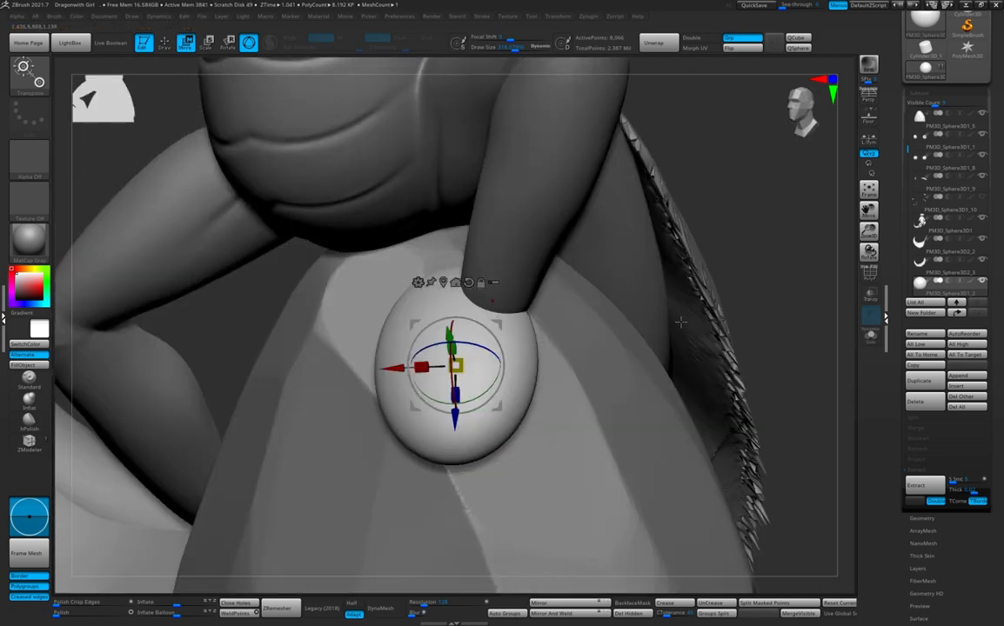
drag(752, 273, 513, 358)
drag(423, 392, 430, 393)
key(q)
mouse_move(715, 435)
alt+mouse_down()
mouse_move(715, 354)
mouse_move(765, 348)
alt+mouse_up()
mouse_move(747, 348)
alt+mouse_down()
mouse_move(747, 386)
mouse_move(722, 409)
alt+mouse_up()
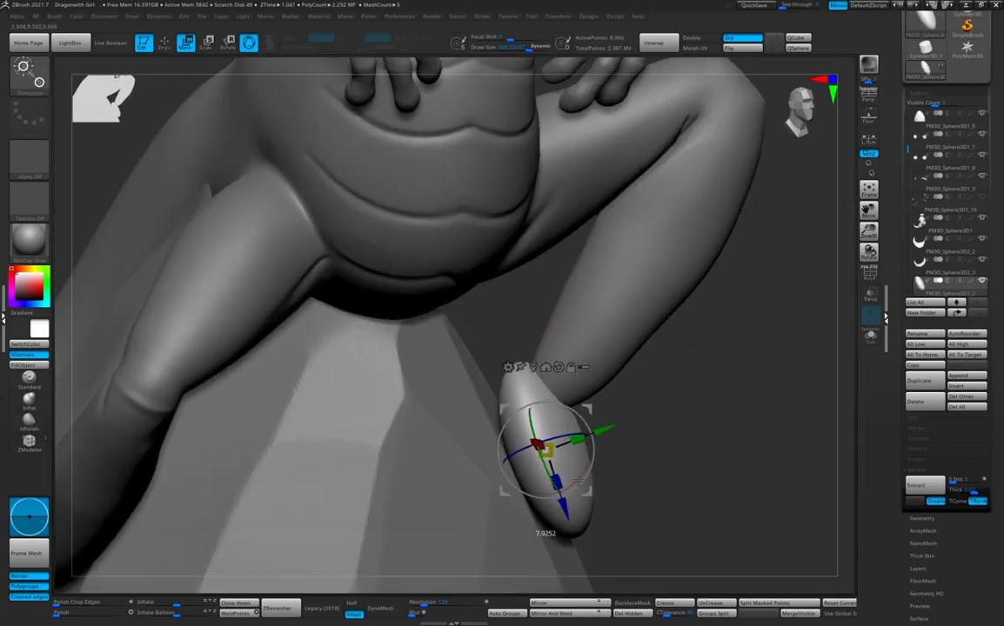
Reshape the oval foot with the Move brush so it fits against the ankle and the rock
key(q)
drag(642, 404, 609, 409)
drag(687, 417, 600, 469)
drag(648, 426, 615, 421)
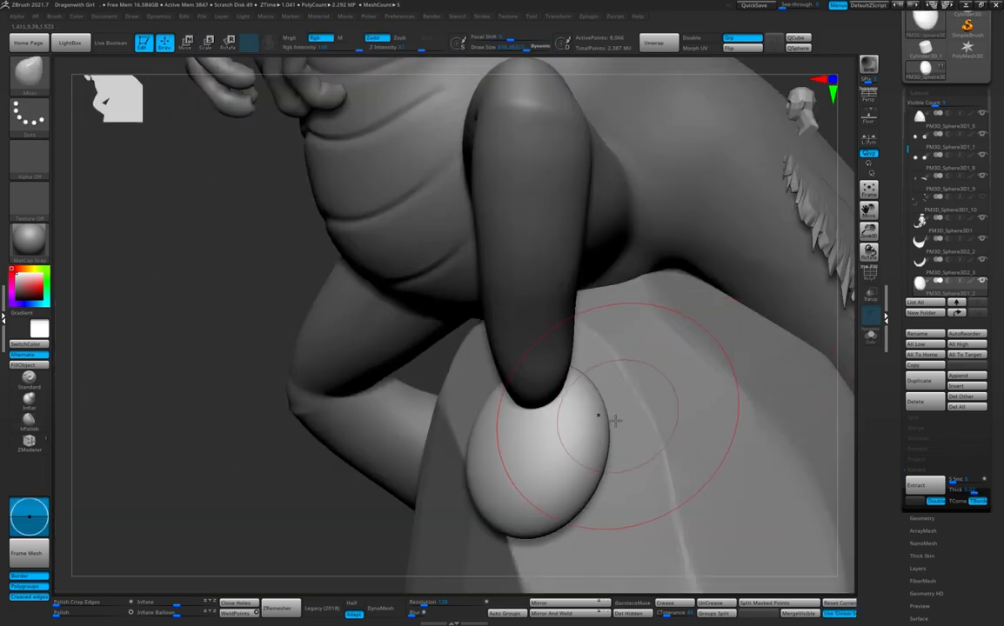
drag(339, 459, 502, 401)
drag(687, 408, 600, 392)
Isolate one finger of the duplicated body with a lasso selection and keep only that finger as its own piece
alt+drag(763, 461, 515, 410)
drag(752, 362, 599, 321)
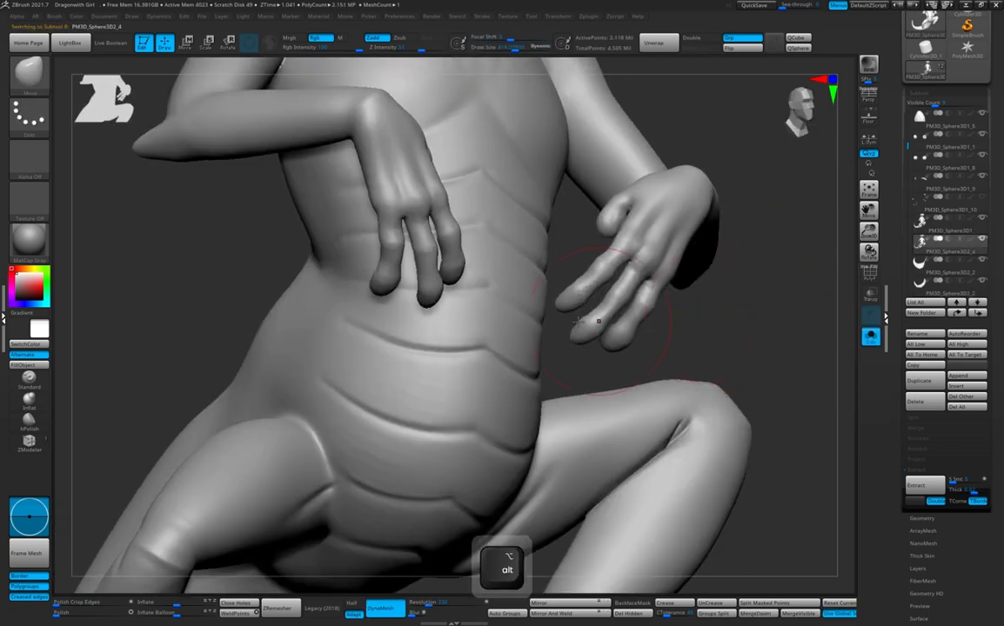
ctrl+shift+drag(554, 273, 556, 276)
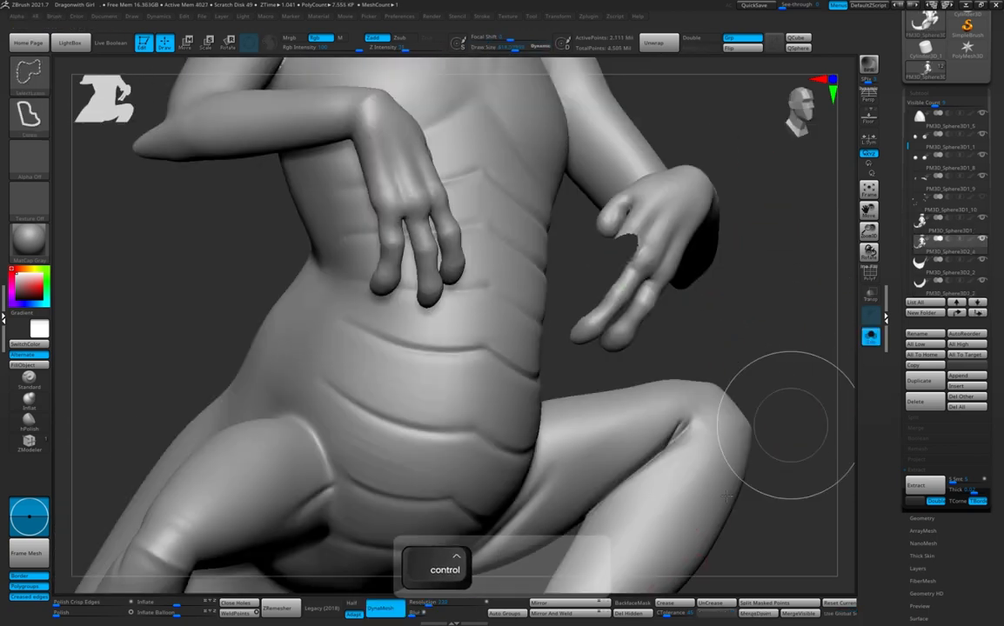
ctrl+shift+drag(759, 400, 828, 345)
ctrl+shift+click(806, 365)
key(f)
key(w)
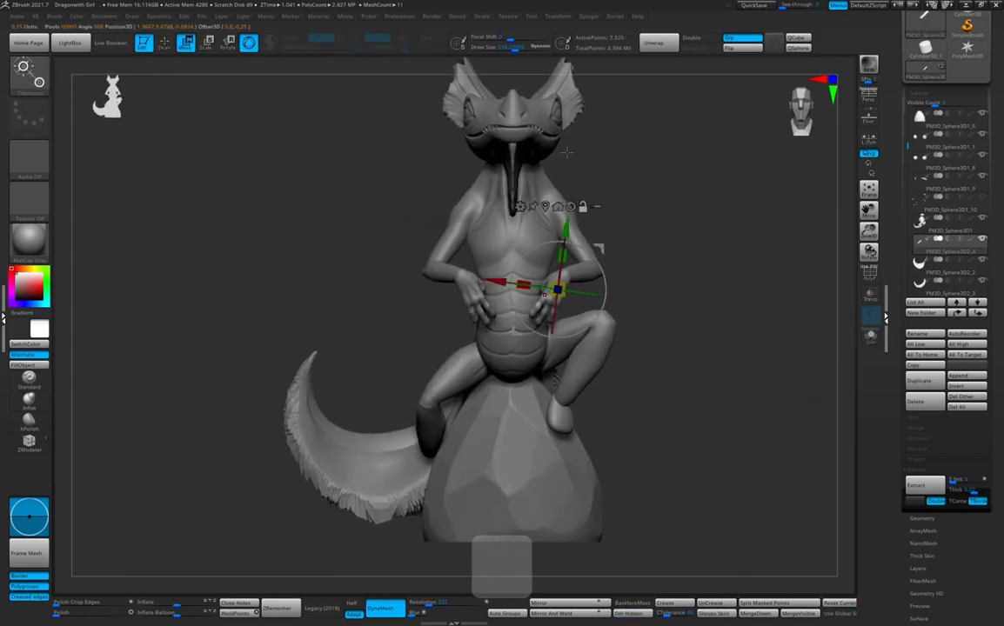
Move, rotate and scale the separated finger so it attaches to the front edge of the foot as a toe
alt+drag(630, 393, 746, 351)
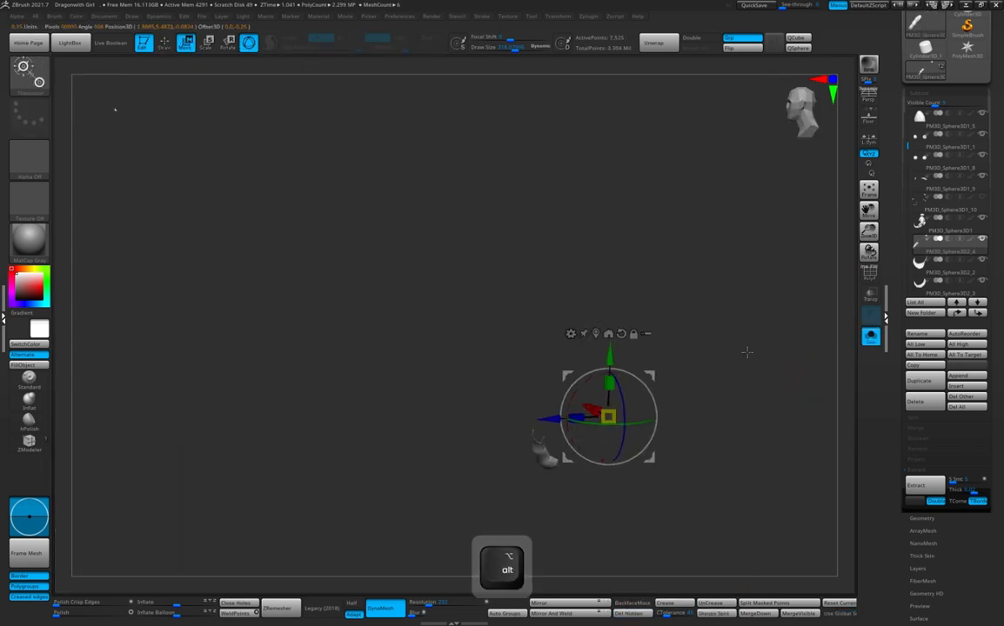
alt+drag(859, 348, 818, 365)
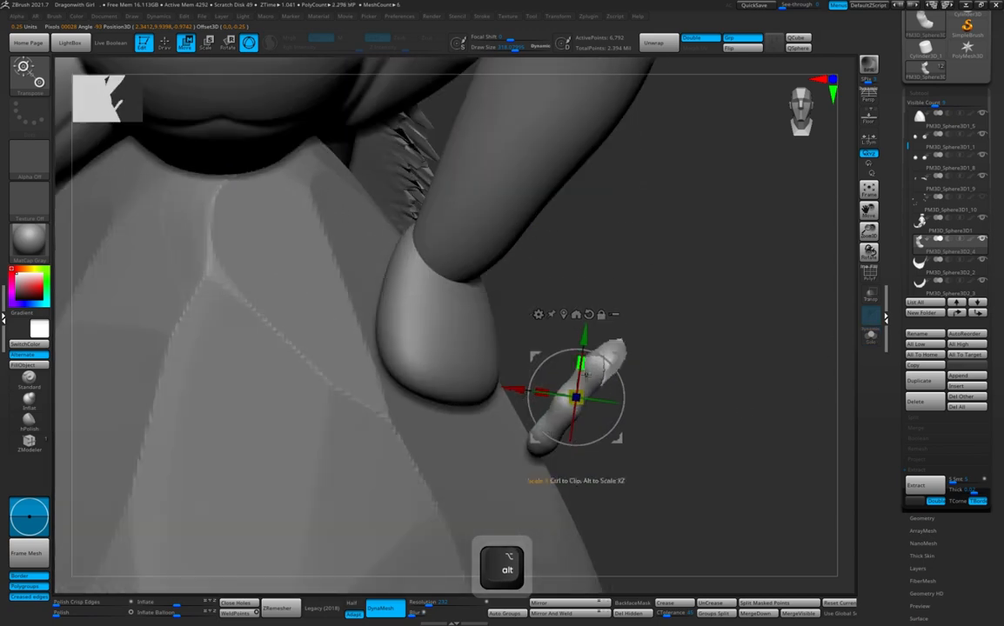
drag(636, 429, 740, 305)
drag(797, 350, 782, 302)
drag(860, 350, 783, 354)
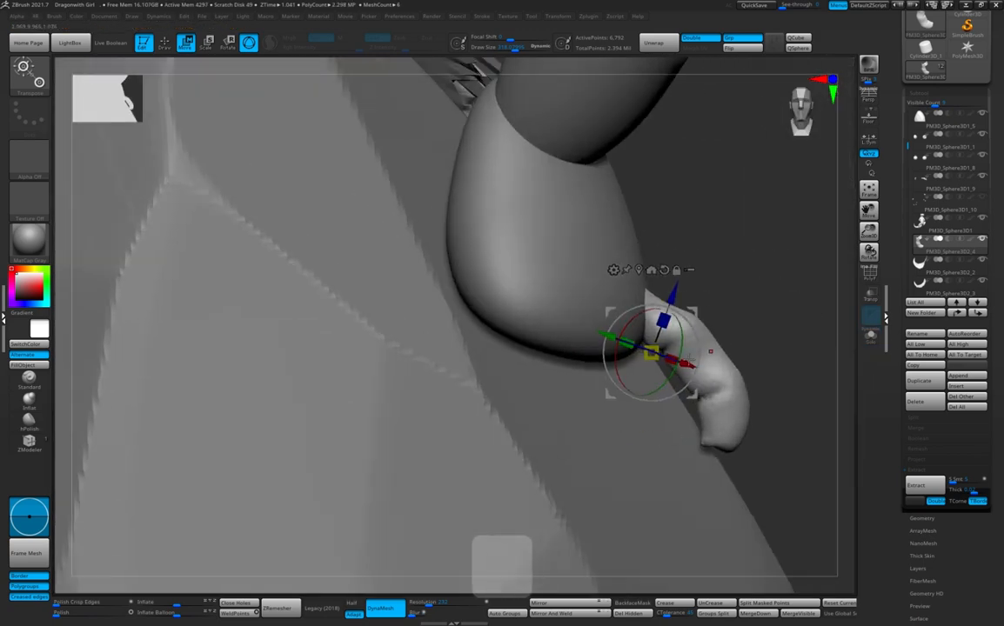
drag(684, 359, 653, 383)
drag(742, 341, 571, 283)
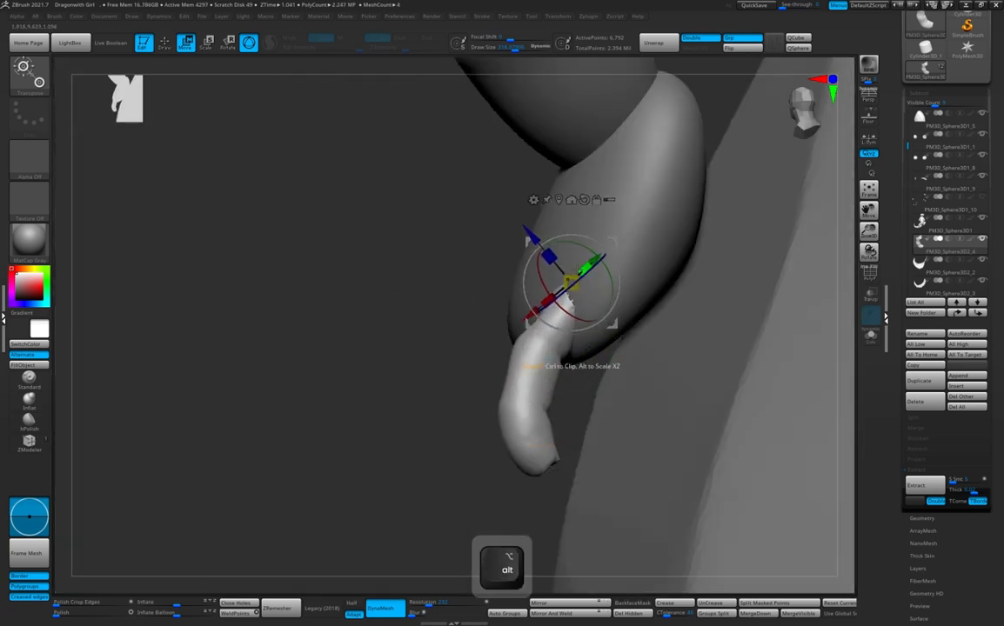
mouse_move(461, 335)
mouse_down()
mouse_move(643, 336)
mouse_move(668, 287)
mouse_move(540, 300)
mouse_move(561, 302)
mouse_up()
Turn on the polyframe display and align the toe straight down from the foot, refining its shape with the Move brush
key(q)
mouse_move(739, 374)
alt+mouse_down()
mouse_move(719, 287)
mouse_move(715, 331)
mouse_move(764, 374)
mouse_move(787, 366)
alt+mouse_up()
key(q)
key(shift+f)
key(w)
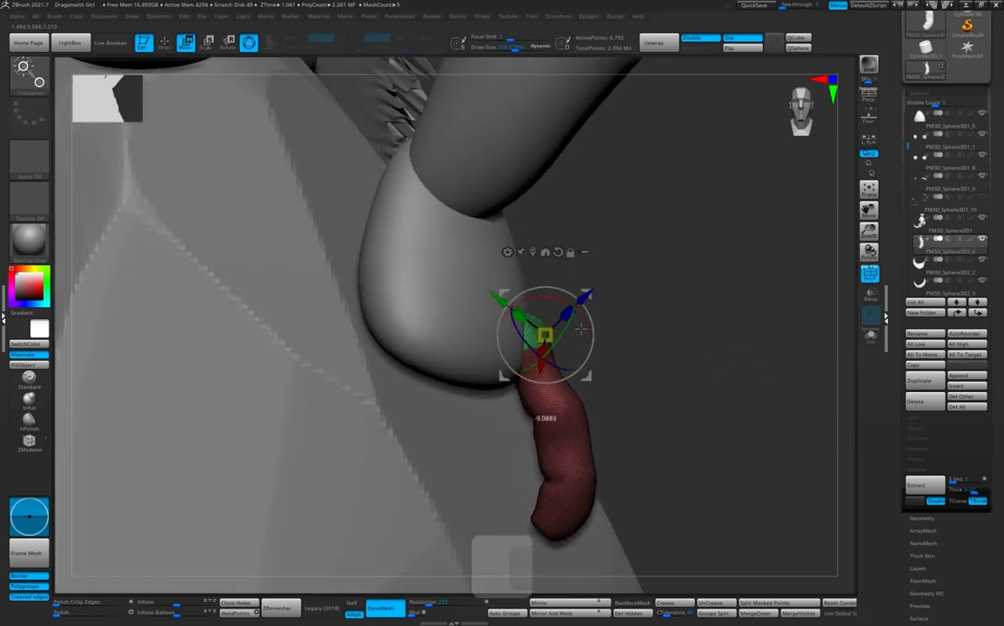
drag(696, 348, 522, 356)
key(q)
drag(435, 381, 544, 383)
drag(434, 513, 486, 522)
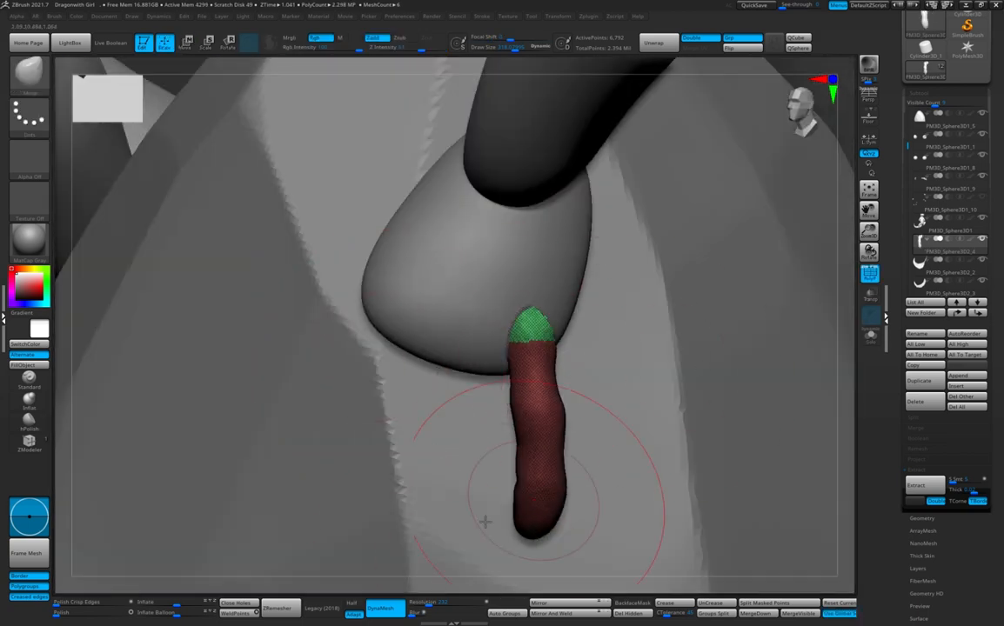
Remesh the toe with DynaMesh at resolution 80 and tidy its upper end
drag(848, 383, 757, 329)
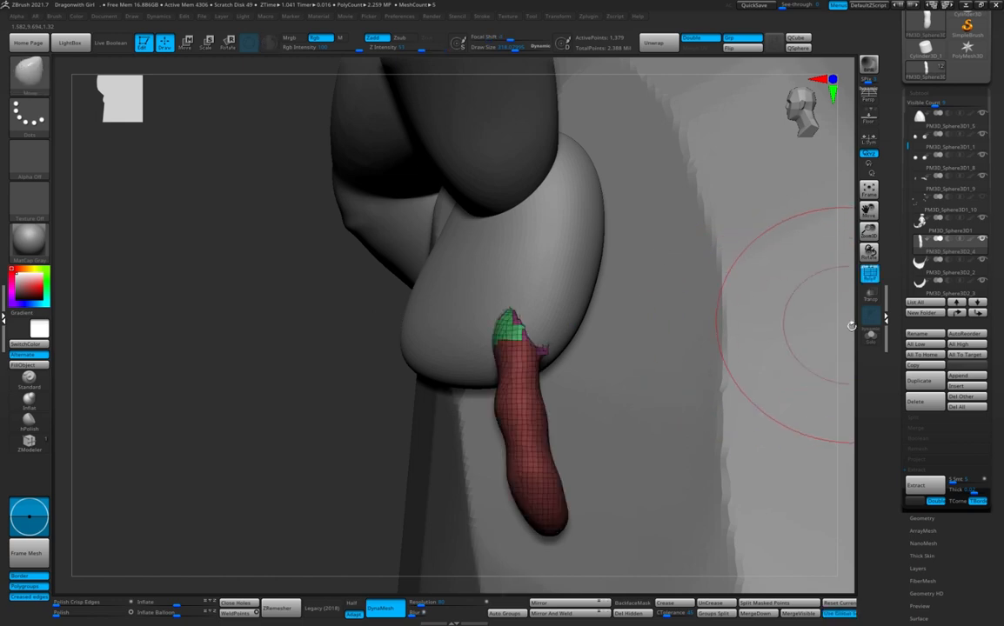
drag(851, 325, 559, 319)
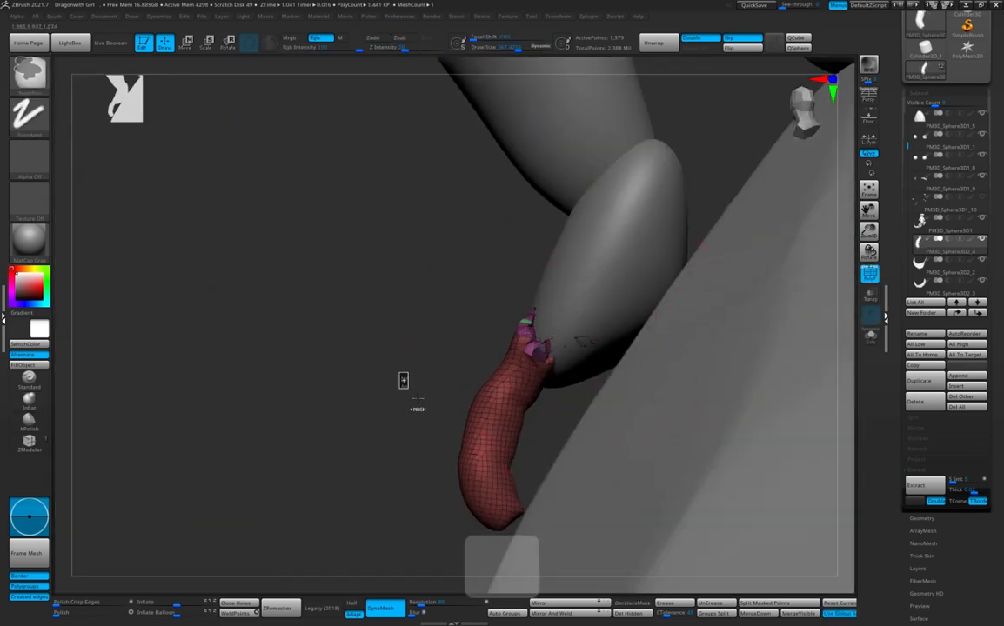
ctrl+drag(417, 399, 421, 403)
drag(417, 382, 522, 335)
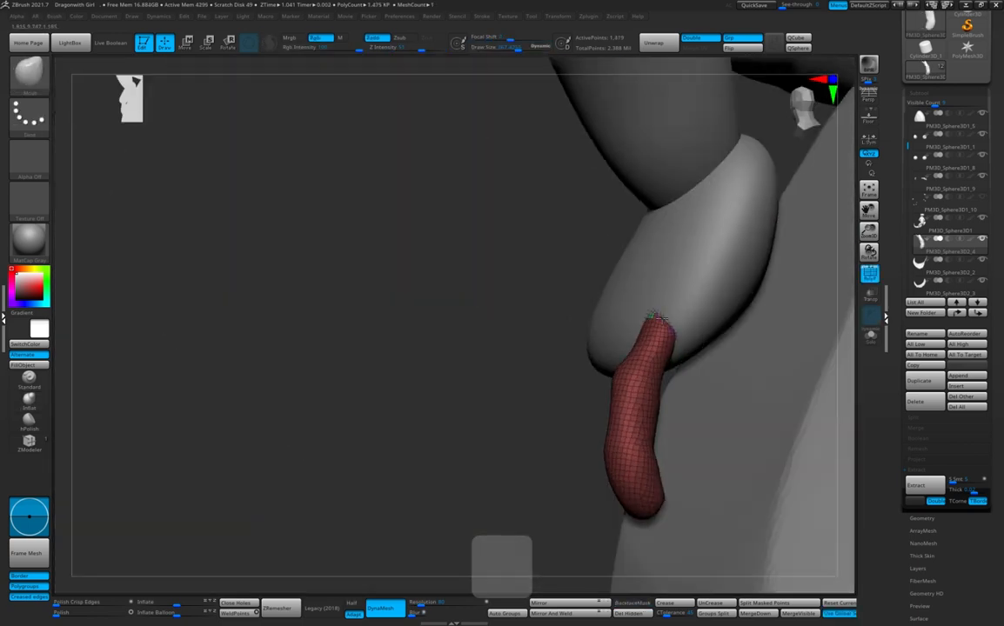
drag(658, 319, 709, 321)
Duplicate the toe and place the copy beside the original along the foot's front edge
key(w)
ctrl+drag(621, 333, 582, 363)
drag(598, 288, 631, 271)
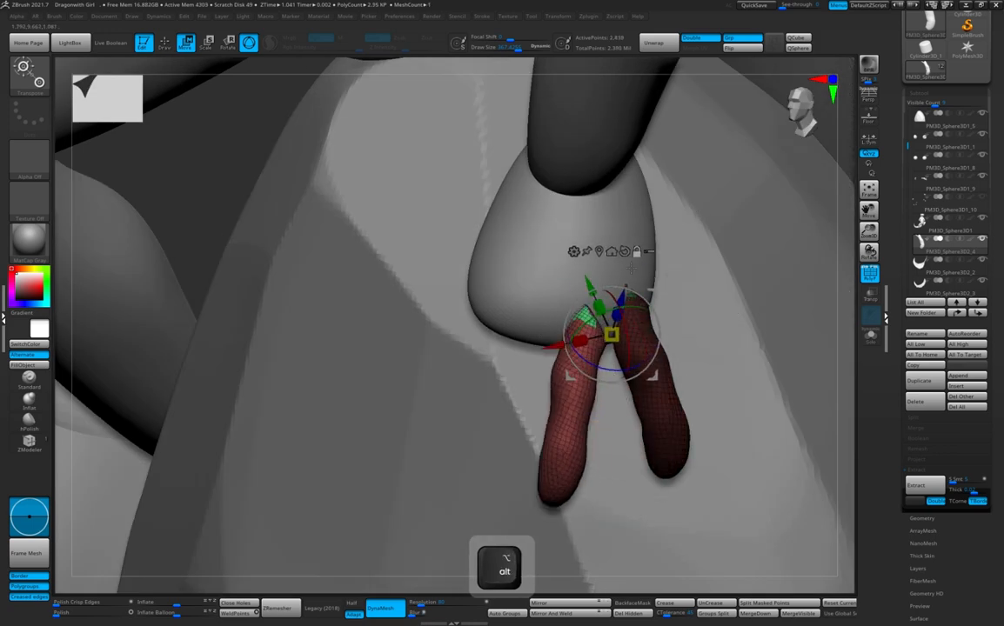
mouse_move(847, 313)
mouse_down()
mouse_move(948, 318)
mouse_move(870, 318)
mouse_up()
key(q)
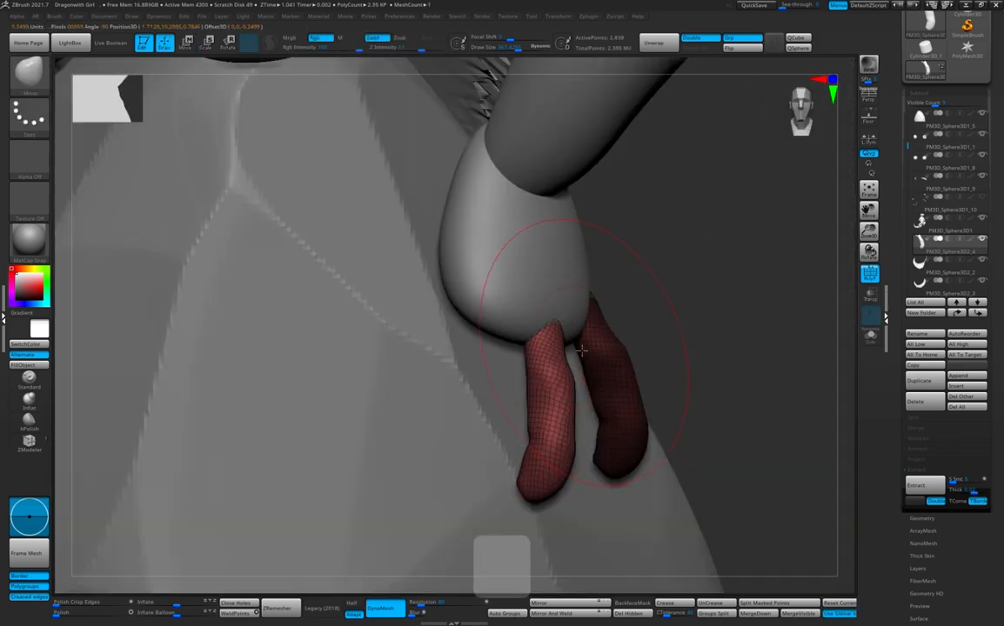
key(w)
drag(748, 318, 688, 315)
alt+click(554, 330)
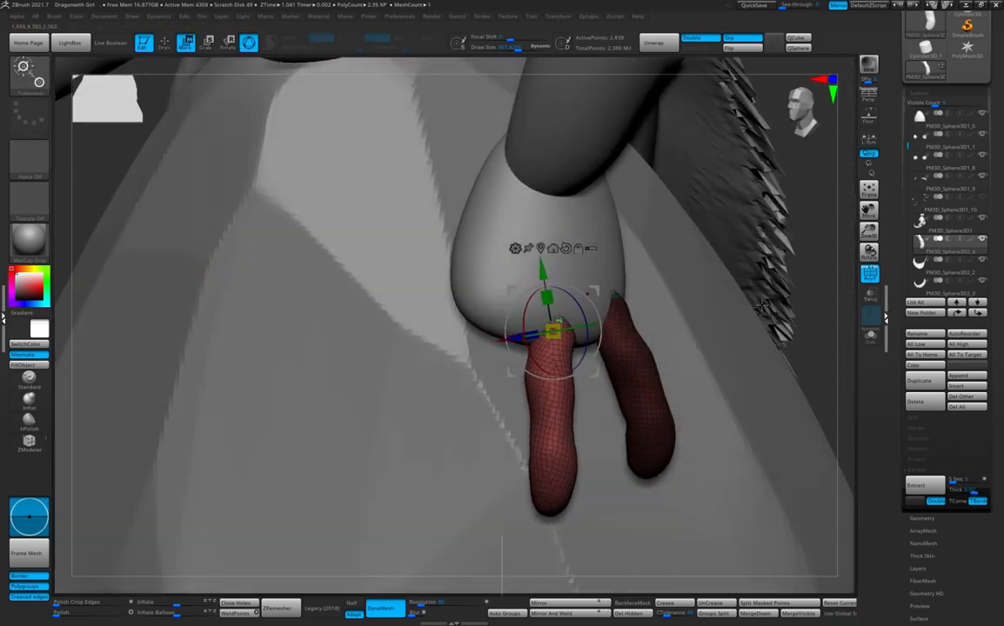
mouse_move(761, 306)
mouse_down()
mouse_move(787, 312)
mouse_move(767, 311)
mouse_move(835, 291)
mouse_move(689, 299)
mouse_move(705, 340)
mouse_move(735, 357)
mouse_move(816, 325)
mouse_move(764, 296)
mouse_move(704, 300)
mouse_up()
Turn off the polyframe display and add toe copies to give three front toes and one inner toe
key(q)
key(f)
key(ctrl+z)
key(shift+f)
key(w)
ctrl+drag(526, 398, 528, 348)
alt+drag(527, 348, 520, 349)
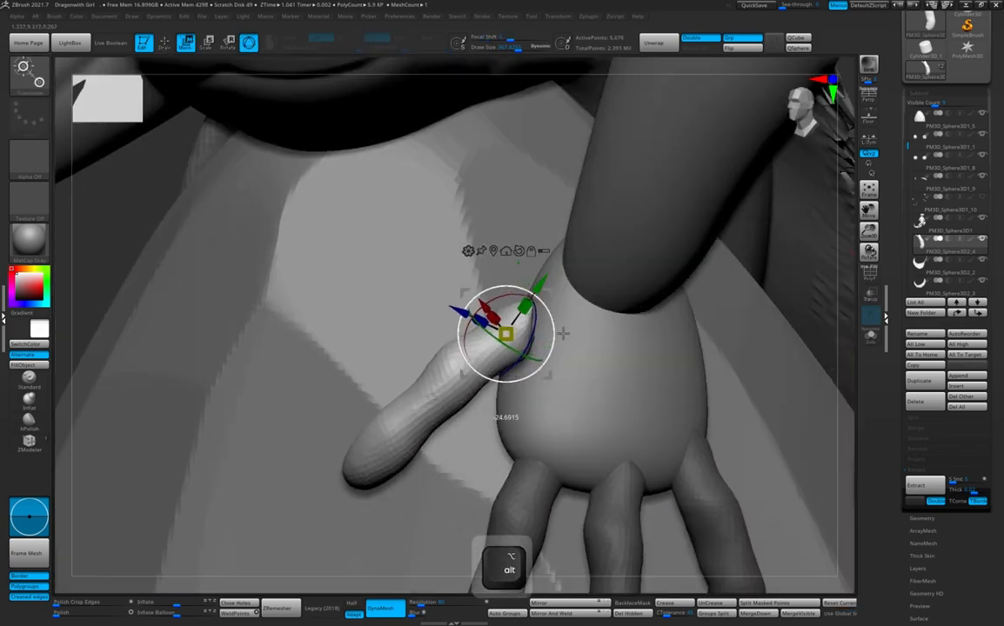
Rotate and move the inner toe so its base sits against the side of the foot
drag(785, 248, 822, 265)
drag(499, 297, 497, 320)
drag(775, 287, 679, 279)
drag(470, 256, 523, 250)
drag(852, 307, 750, 292)
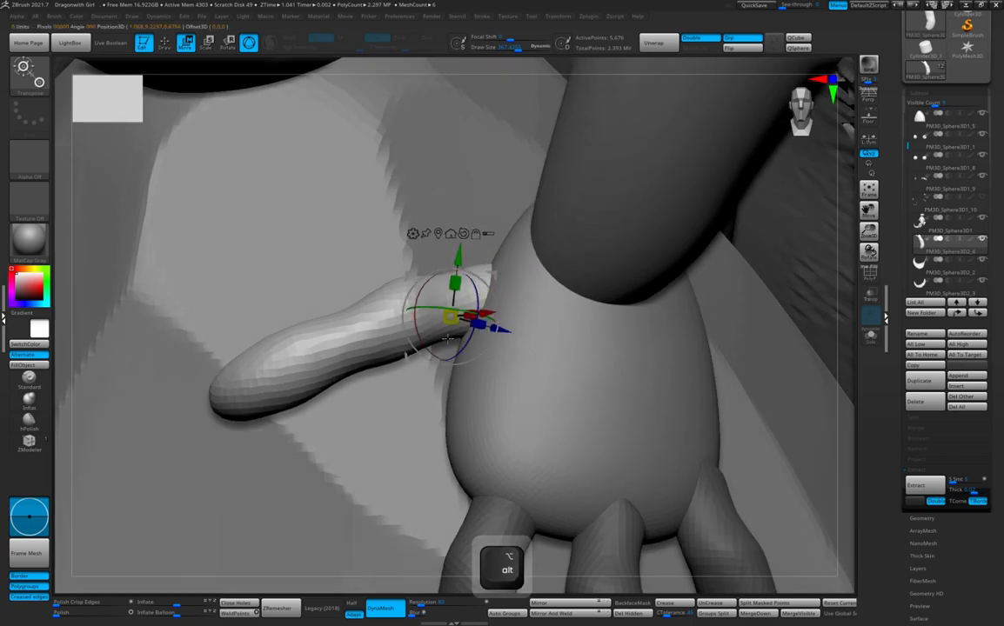
drag(465, 293, 455, 276)
drag(770, 246, 854, 261)
drag(457, 354, 487, 342)
drag(613, 335, 470, 321)
drag(491, 277, 518, 275)
Refine the inner toe's angle and size so it points down beside the foot, and clear the mask
key(q)
key(f)
mouse_move(726, 308)
mouse_down()
mouse_move(748, 315)
mouse_move(767, 395)
mouse_move(733, 322)
mouse_up()
drag(750, 383, 701, 261)
alt+drag(701, 261, 720, 322)
alt+drag(679, 284, 696, 357)
key(w)
drag(761, 347, 674, 343)
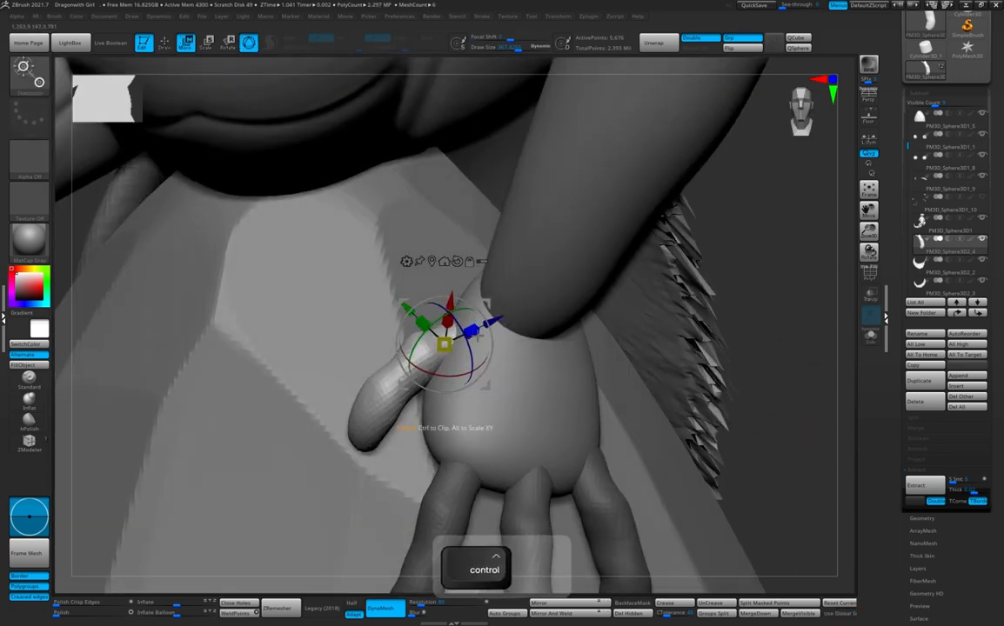
drag(608, 283, 665, 285)
drag(493, 286, 486, 284)
drag(595, 269, 557, 273)
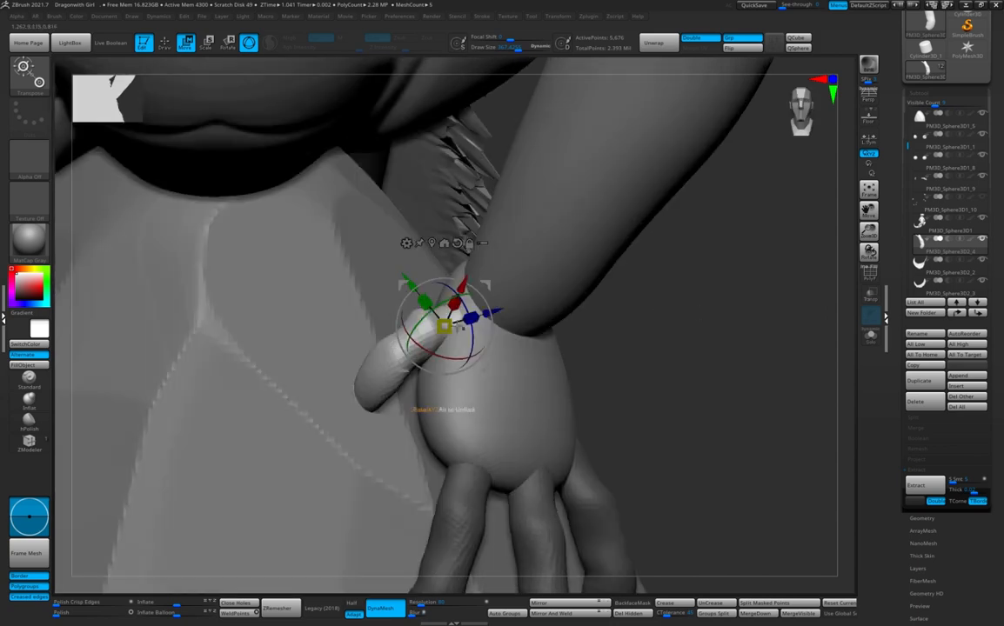
mouse_move(598, 304)
alt+mouse_down()
mouse_move(728, 396)
mouse_move(784, 246)
alt+mouse_up()
ctrl+drag(712, 367, 740, 383)
key(q)
drag(739, 383, 680, 386)
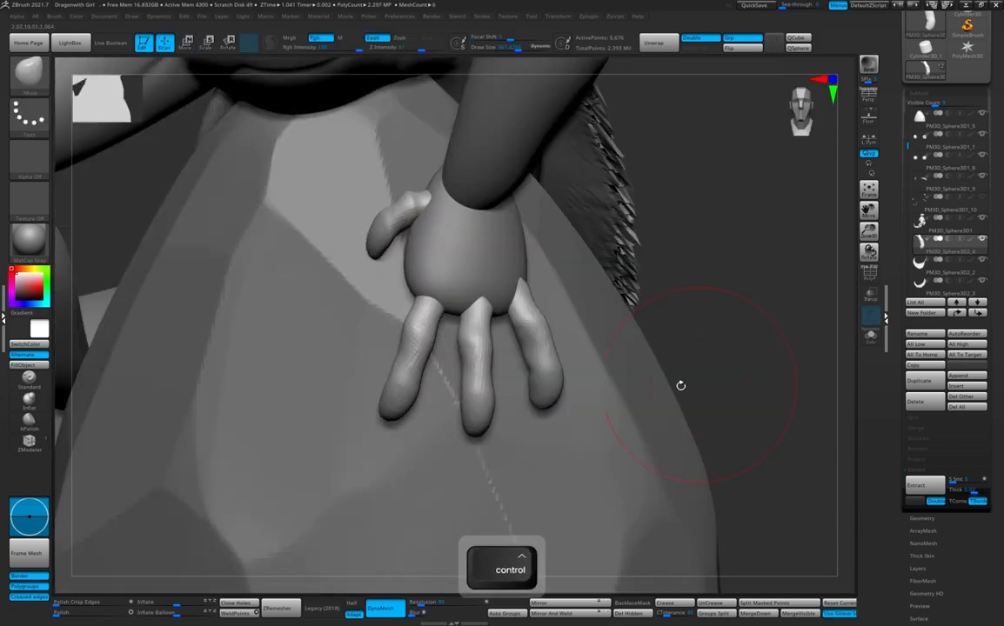
Mask every toe except the middle front one and rotate that toe into line with the foot
key(ctrl+a)
ctrl+shift+click(659, 311)
ctrl+click(658, 311)
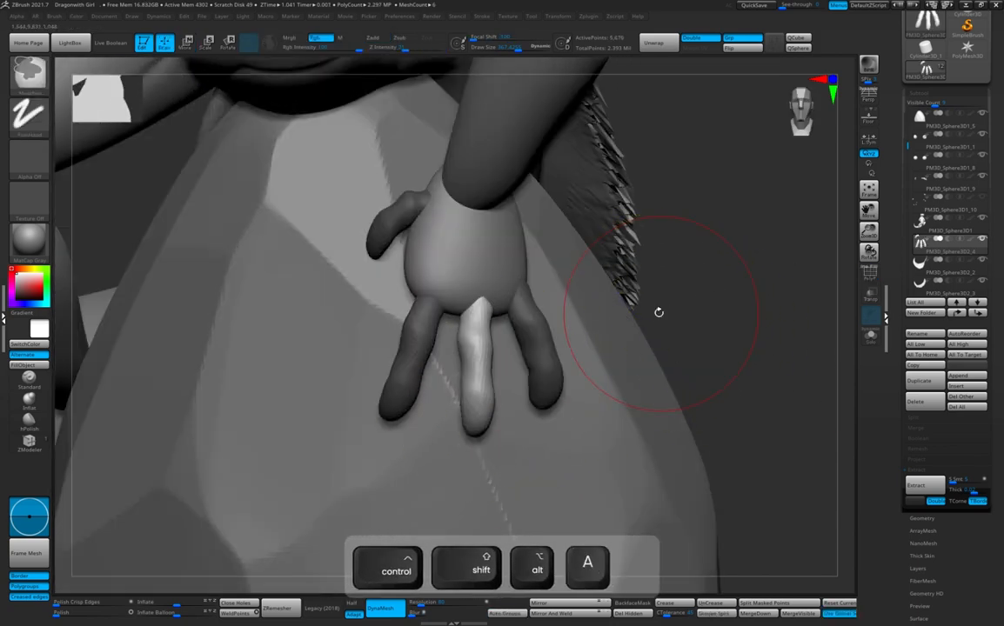
key(w)
drag(645, 296, 733, 306)
key(q)
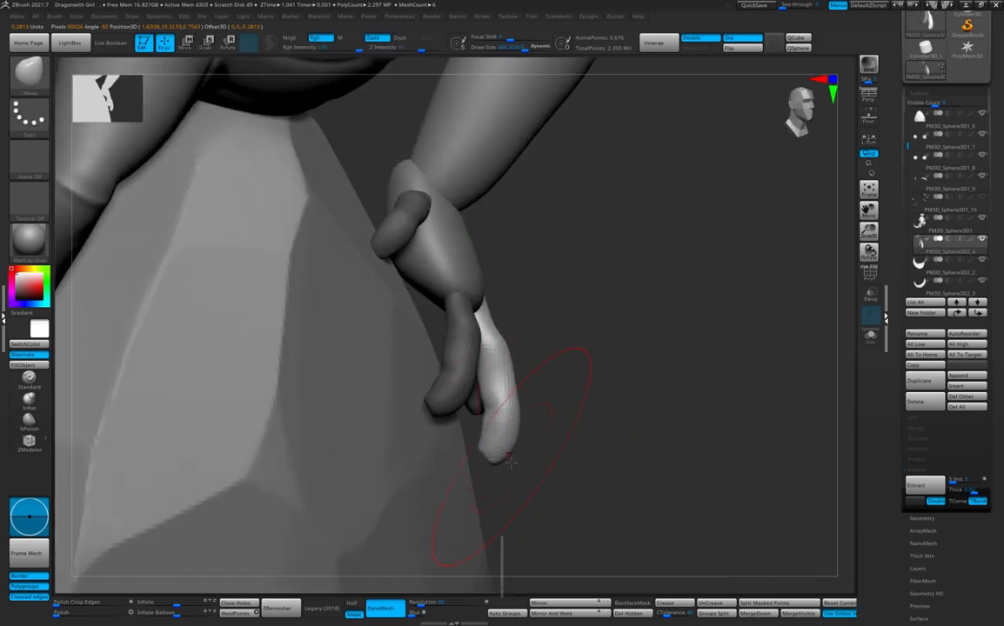
Select the foot piece and reshape its front edge with the Move brush to meet the toes
alt+click(450, 290)
key(s)
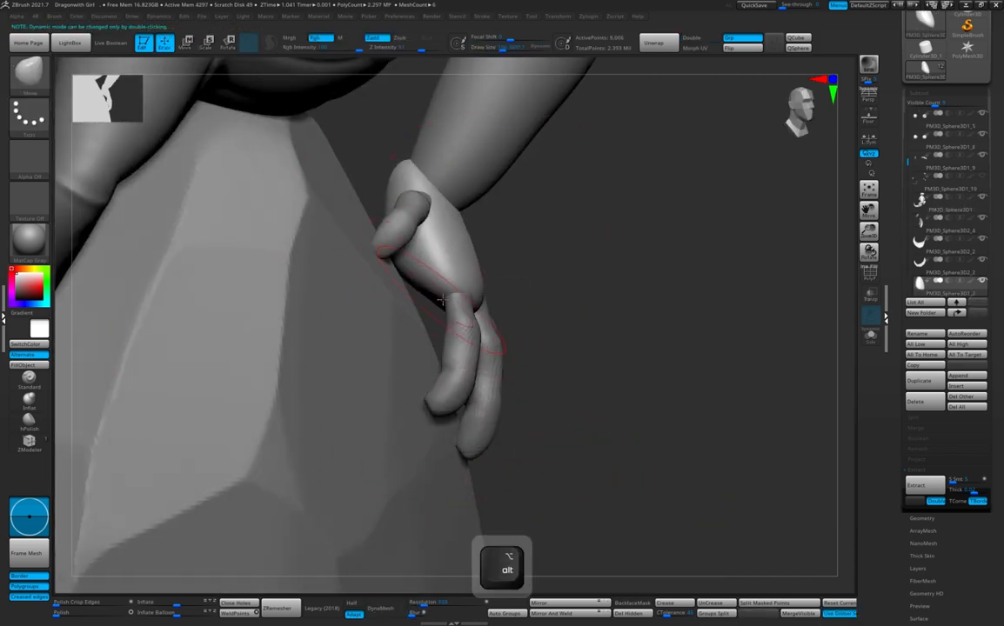
mouse_move(648, 291)
mouse_down()
mouse_move(491, 285)
mouse_move(341, 313)
mouse_move(252, 309)
mouse_up()
mouse_move(278, 274)
mouse_down()
mouse_move(436, 270)
mouse_move(638, 314)
mouse_move(498, 341)
mouse_up()
Select the toes piece and push the front toes with the Move brush so they bend over the rock
alt+click(559, 357)
key(ctrl+z)
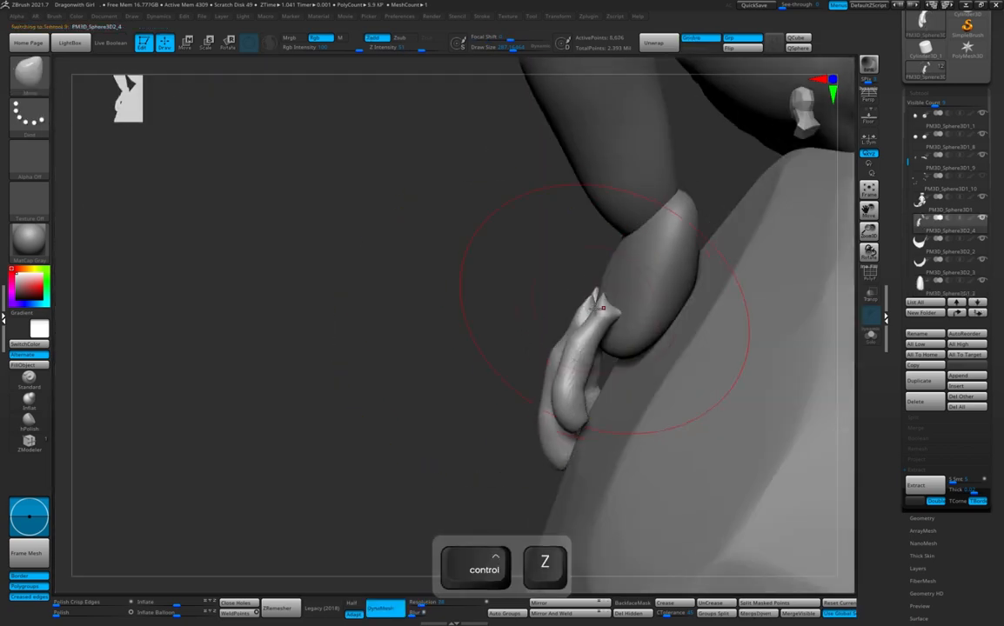
drag(603, 422, 541, 329)
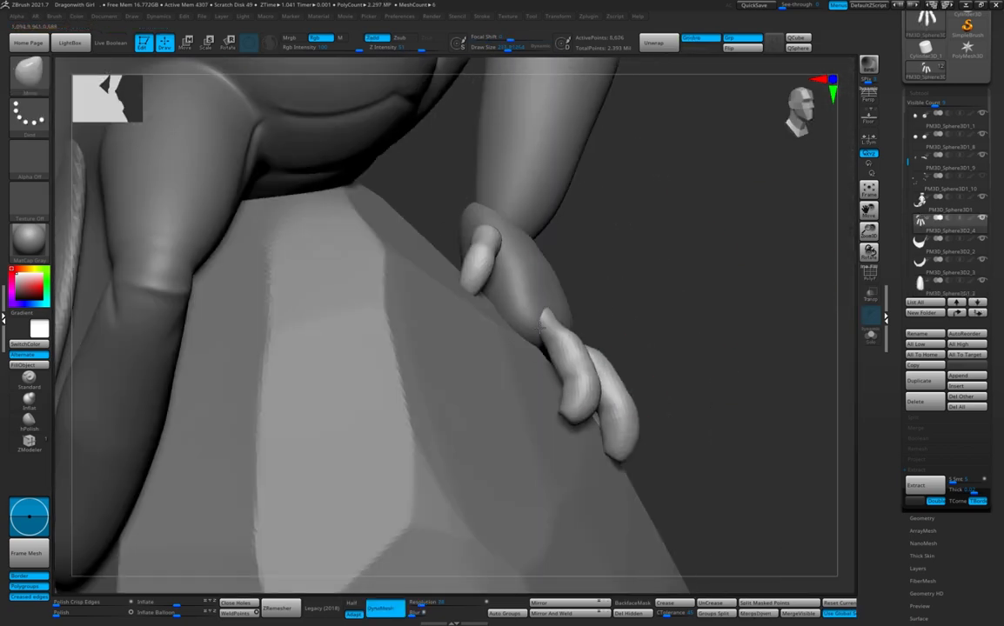
drag(562, 389, 679, 304)
drag(739, 261, 778, 278)
drag(713, 365, 809, 304)
key(ctrl+alt+z)
drag(575, 357, 631, 370)
mouse_move(696, 370)
mouse_down()
mouse_move(425, 343)
mouse_move(948, 301)
mouse_up()
Select the foot piece and adjust its outline around the toe bases with the Move brush
alt+click(556, 278)
key(b)
key(m)
key(v)
mouse_move(756, 326)
mouse_down()
mouse_move(640, 300)
mouse_move(614, 282)
mouse_up()
drag(359, 287, 392, 291)
Mask all toes except one front toe, reposition that toe, and clear the mask
alt+click(580, 374)
key(shift+f)
ctrl+shift+click(586, 376)
key(ctrl+a)
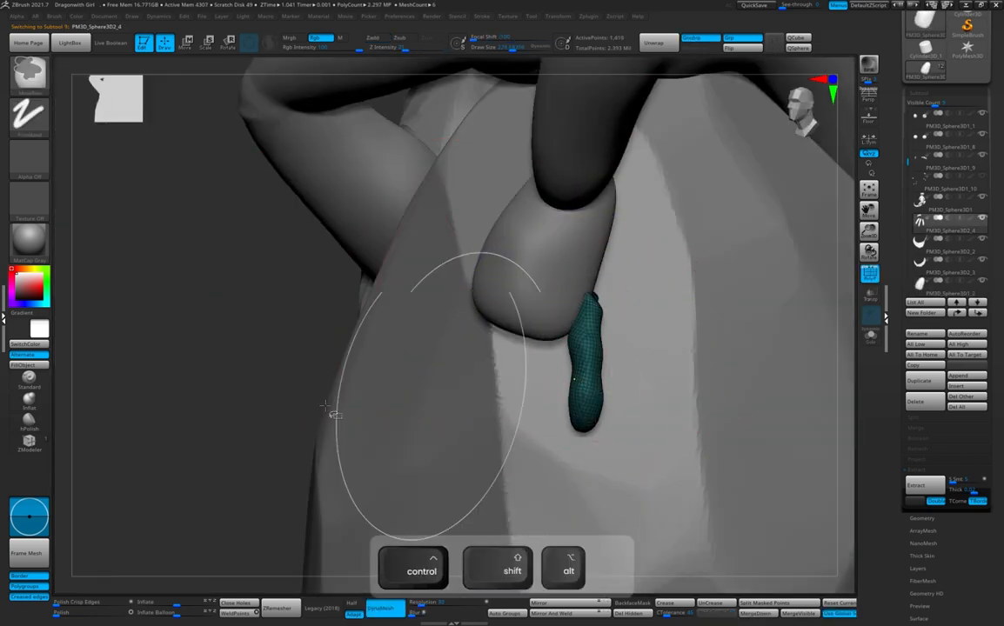
ctrl+shift+click(317, 410)
ctrl+click(304, 404)
key(w)
key(q)
key(shift+f)
mouse_move(696, 435)
alt+mouse_down()
mouse_move(690, 386)
mouse_move(736, 351)
mouse_move(695, 364)
mouse_move(709, 329)
alt+mouse_up()
mouse_move(709, 329)
ctrl+mouse_down()
mouse_move(778, 408)
mouse_move(766, 381)
mouse_move(713, 381)
ctrl+mouse_up()
alt+drag(714, 381, 648, 320)
alt+drag(648, 320, 740, 344)
Reorder the toes subtool below the foot, merge the two, and remesh them with DynaMesh at resolution 168
drag(924, 224, 924, 282)
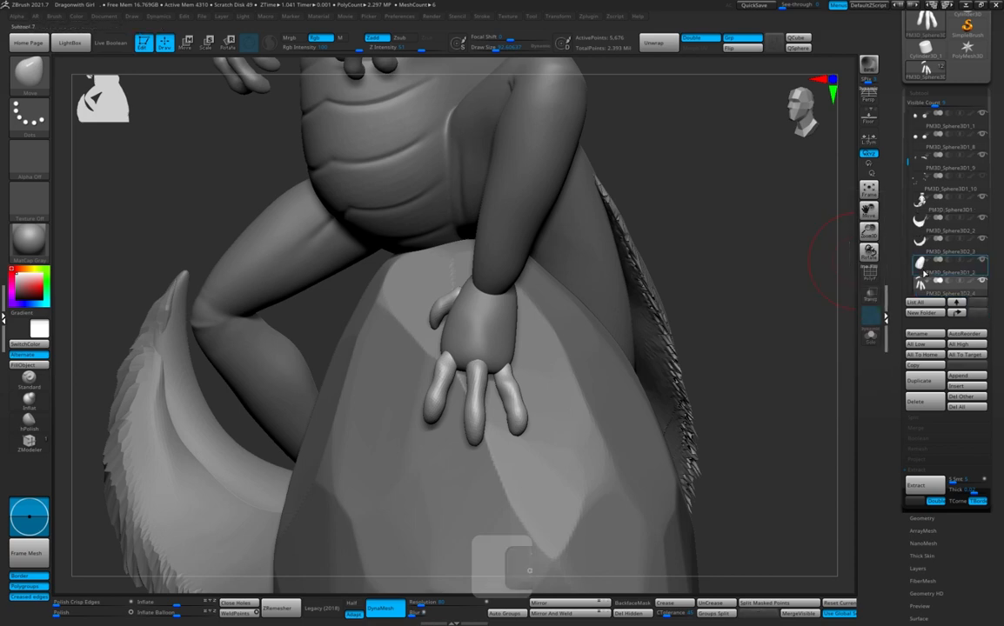
click(924, 275)
click(724, 295)
alt+drag(723, 295, 770, 494)
click(426, 603)
key(shift+f)
drag(427, 472, 402, 470)
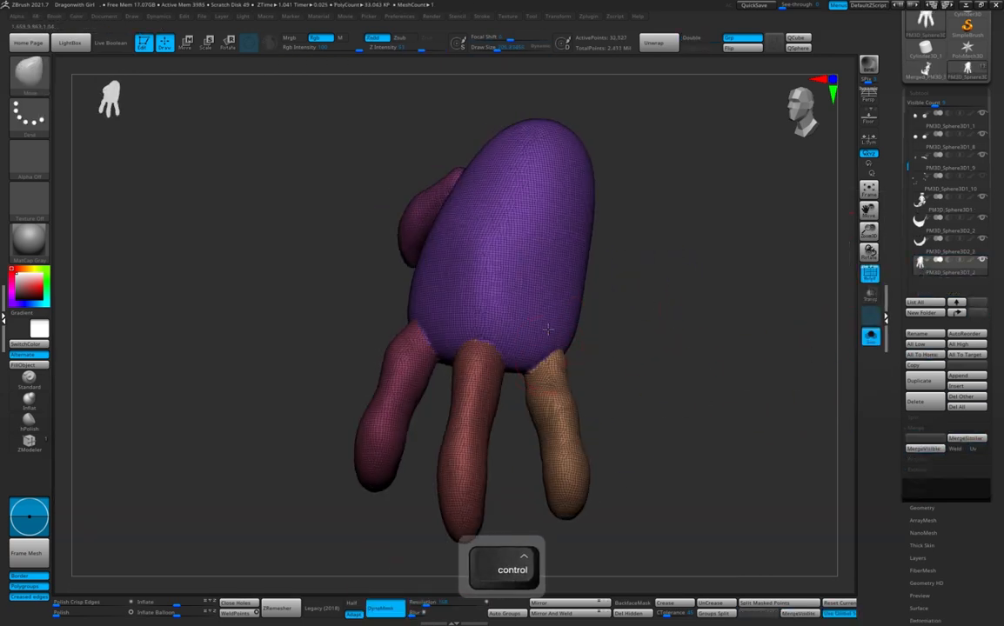
Build up the joint between the outer toe and the foot with ClayBuildup, with backface masking enabled
key(shift+f)
alt+drag(633, 304, 635, 330)
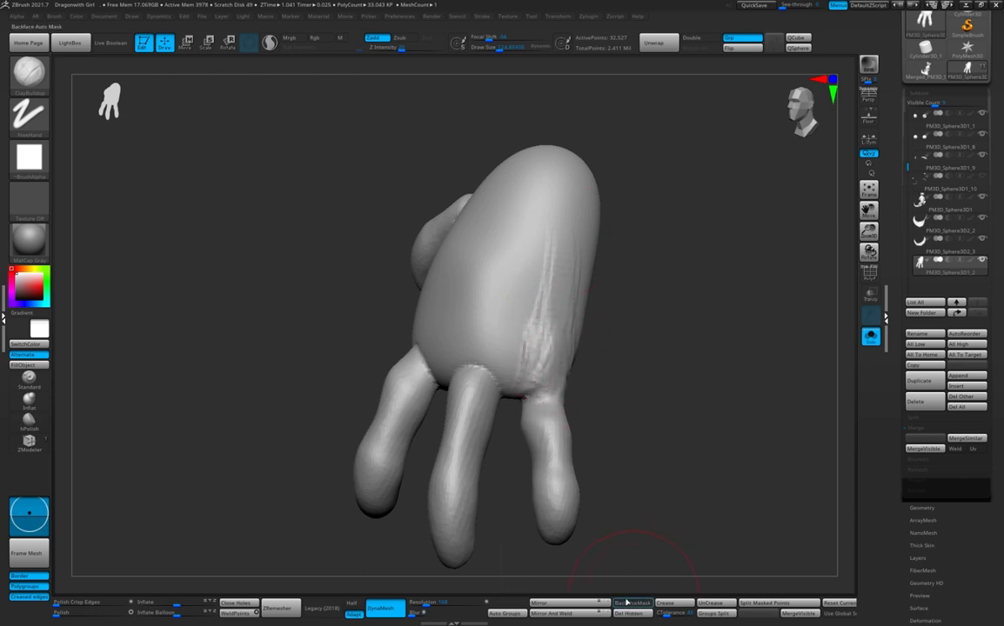
right_drag(554, 401, 553, 395)
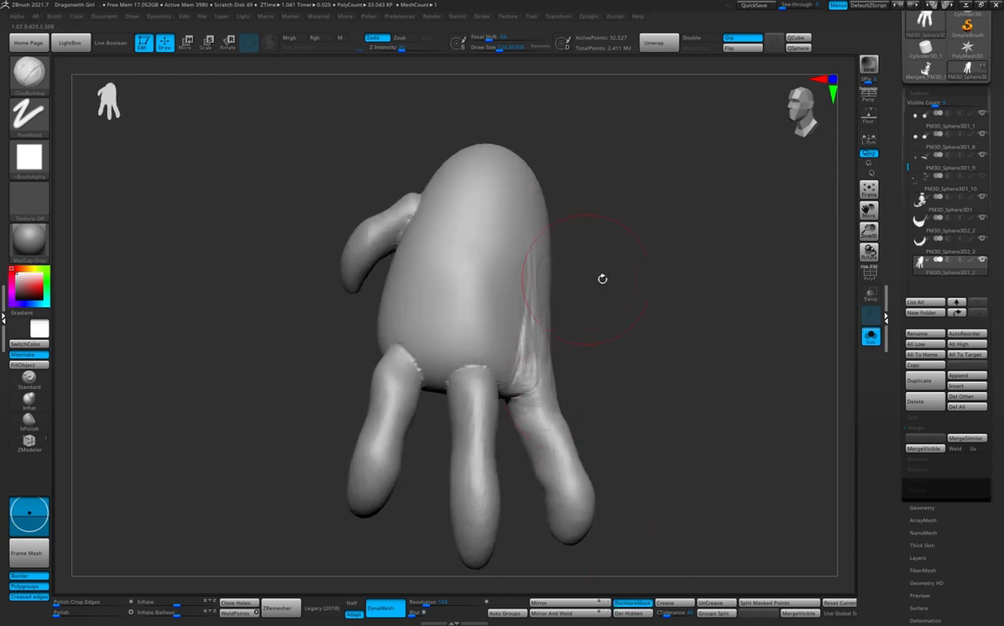
right_drag(602, 279, 578, 278)
key(s)
drag(534, 244, 531, 245)
right_drag(545, 244, 531, 239)
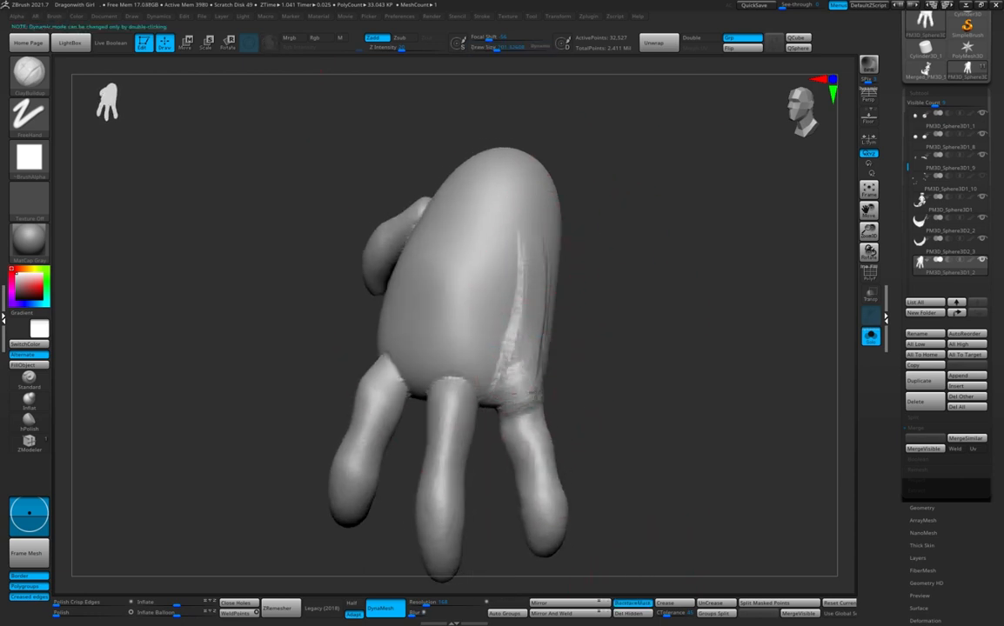
Add ClayBuildup strokes over the bases of the other front toes to blend them into the foot
right_drag(425, 372, 445, 366)
right_drag(638, 337, 650, 339)
drag(435, 377, 374, 362)
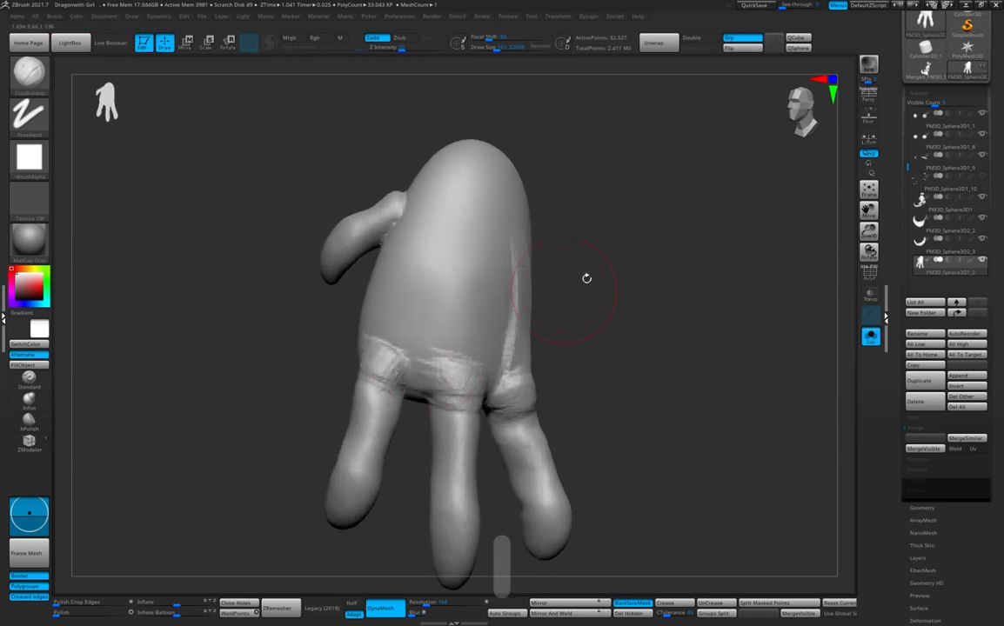
Sculpt raised tendon ridges along the top of the foot towards the front toes with ClayBuildup
right_drag(586, 278, 471, 222)
right_drag(448, 358, 441, 240)
alt+drag(441, 246, 421, 382)
right_drag(435, 296, 416, 276)
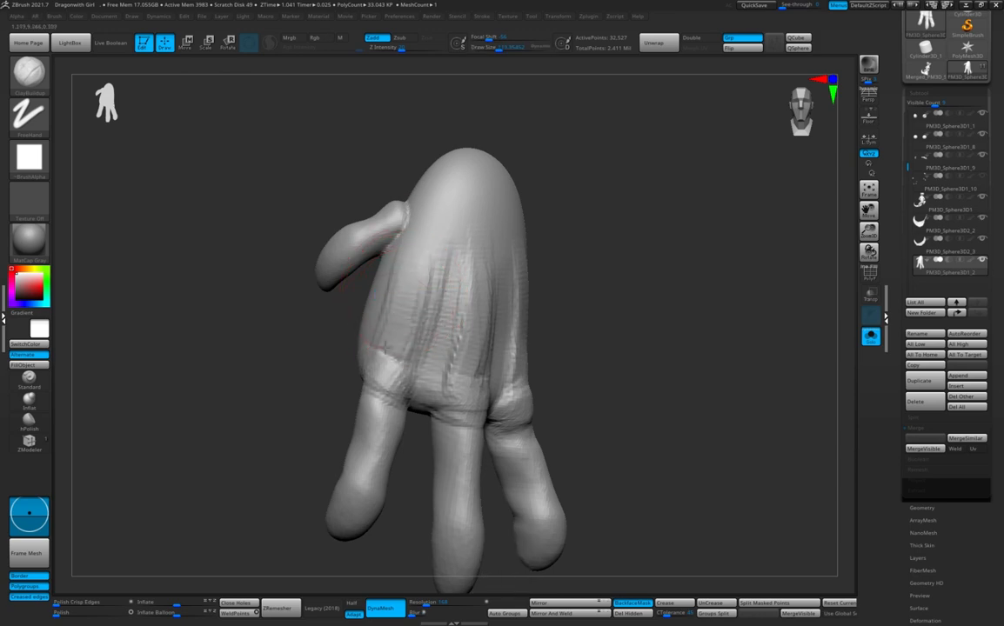
right_drag(376, 331, 339, 323)
right_drag(531, 294, 501, 292)
Build up and blend the base of the side toe into the foot with ClayBuildup
key(alt+d)
mouse_move(408, 252)
right_down()
mouse_move(628, 237)
mouse_move(601, 222)
right_up()
key(alt+c)
drag(428, 253, 442, 287)
key(s)
mouse_move(487, 248)
right_down()
mouse_move(419, 235)
mouse_move(442, 252)
right_up()
key(s)
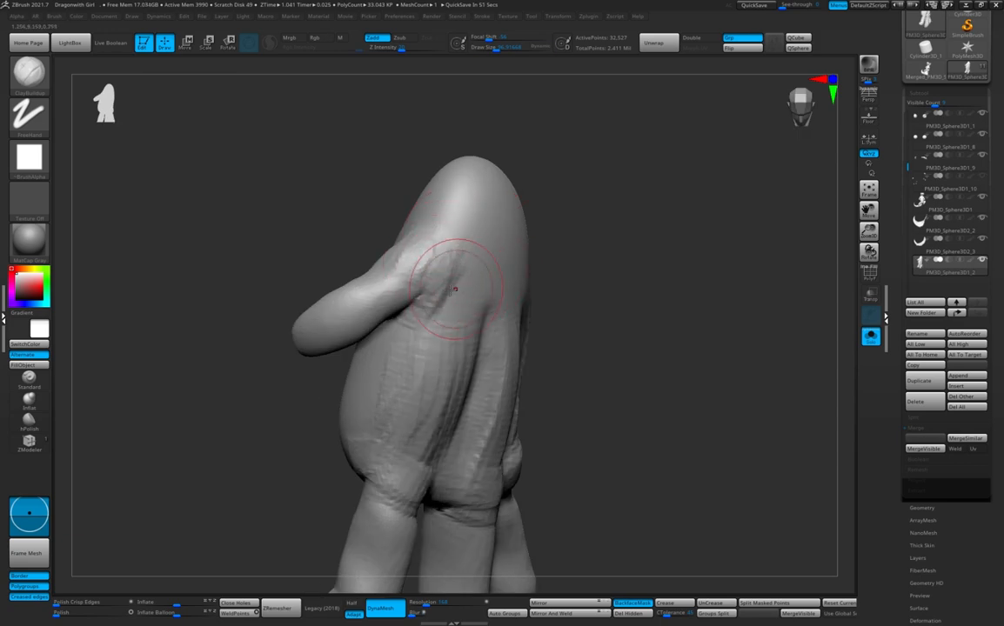
right_drag(467, 256, 505, 96)
Carve recessed claw sockets into the tips of the toes
right_drag(695, 343, 599, 252)
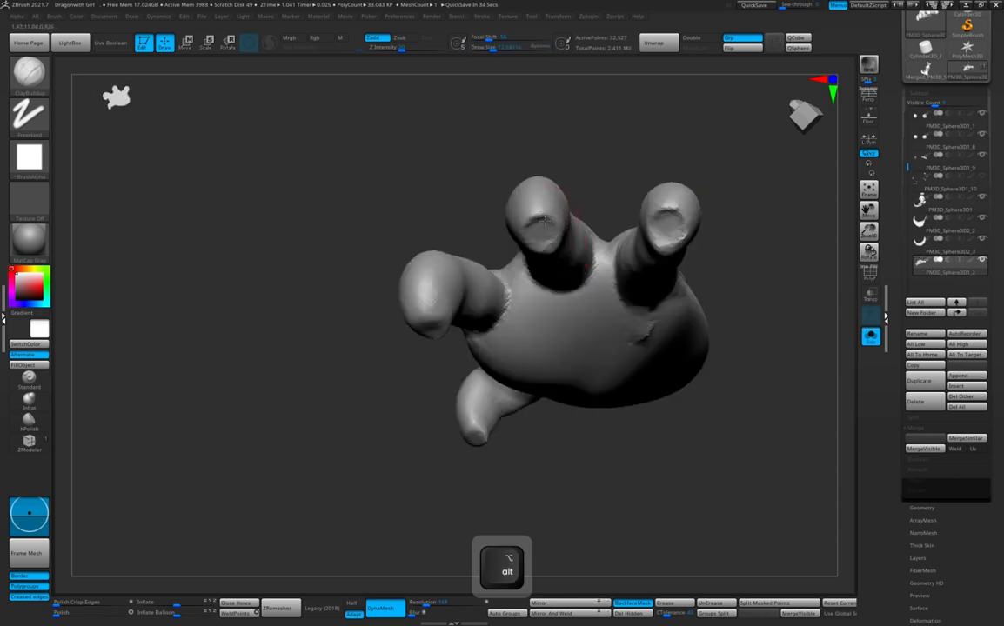
alt+drag(545, 218, 537, 237)
right_drag(536, 237, 548, 228)
right_drag(448, 320, 448, 315)
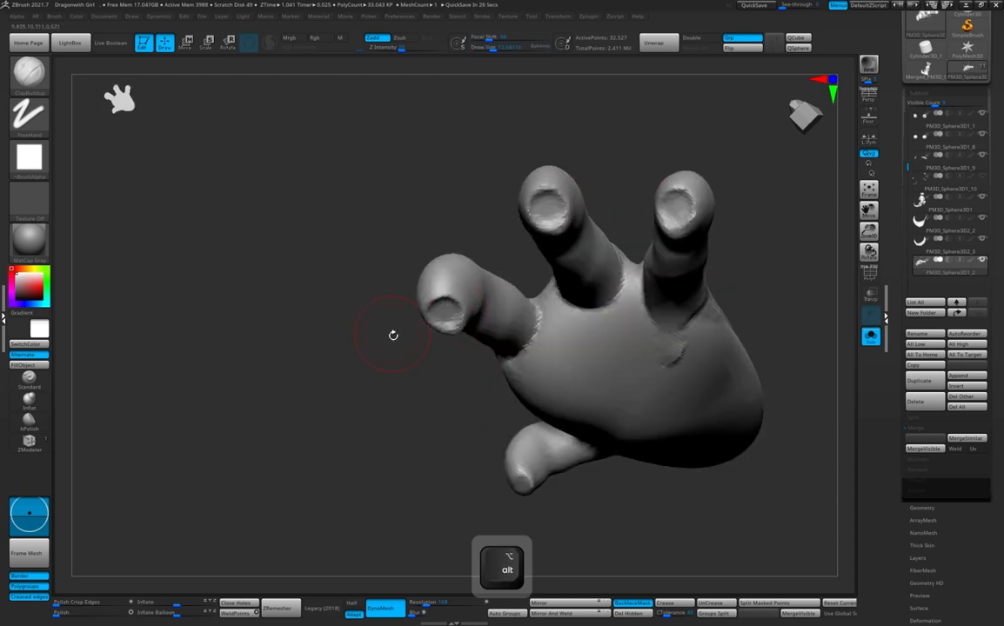
right_drag(393, 335, 538, 327)
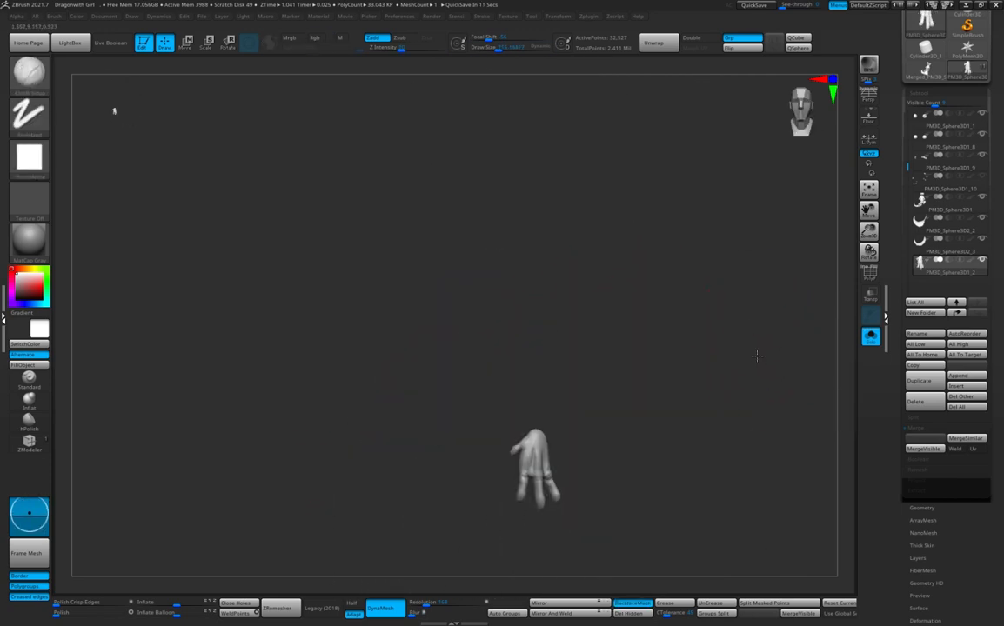
Build up knuckle bulges and folds across the three front toes with ClayBuildup
mouse_move(661, 334)
ctrl+right_down()
mouse_move(596, 358)
mouse_move(562, 355)
ctrl+right_up()
alt+right_drag(643, 392, 650, 367)
mouse_move(536, 437)
alt+mouse_down()
mouse_move(576, 425)
mouse_move(576, 409)
alt+mouse_up()
alt+right_drag(651, 367, 681, 361)
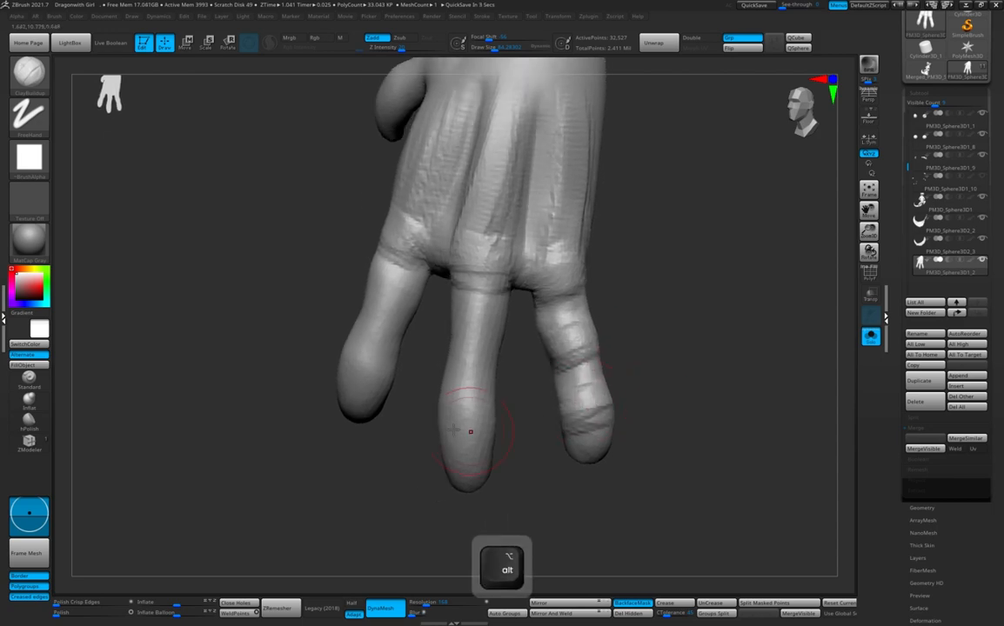
alt+drag(442, 426, 490, 426)
alt+right_drag(481, 356, 487, 384)
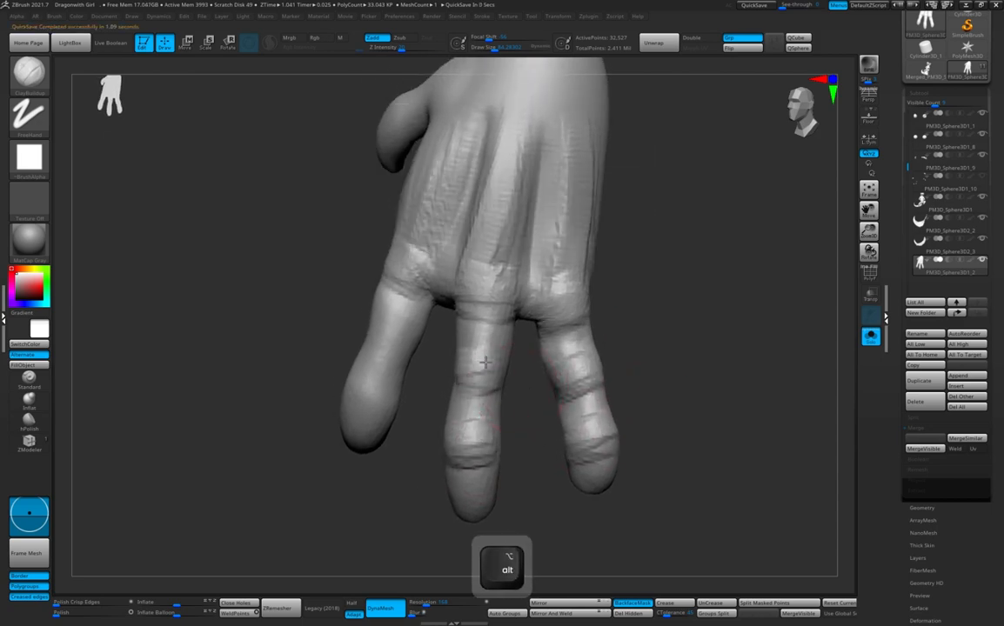
alt+right_drag(392, 332, 424, 347)
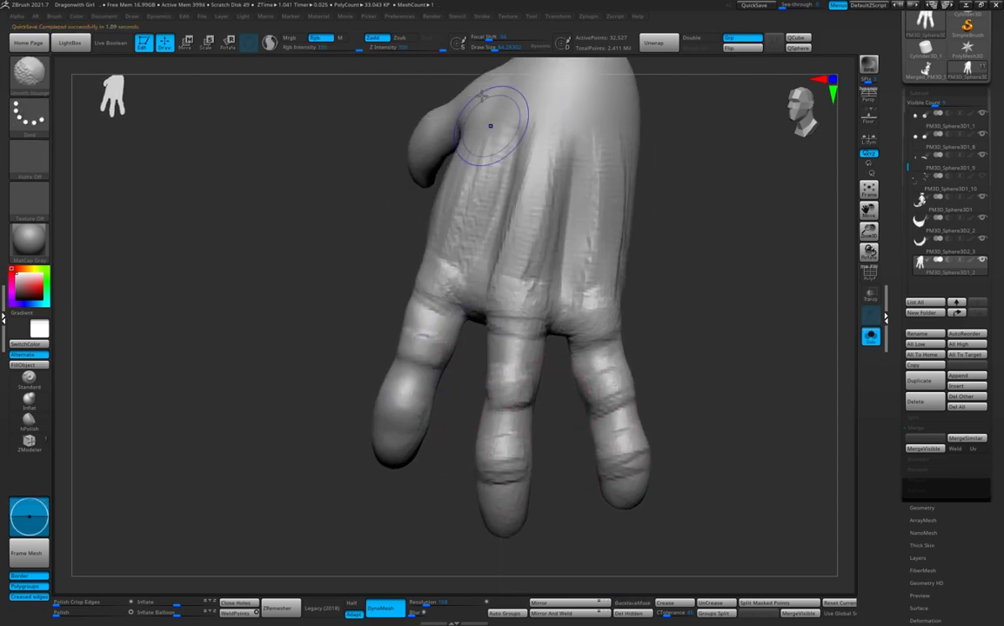
Smooth the clay strokes on the foot and toes and remesh the foot with DynaMesh
mouse_move(597, 396)
right_down()
mouse_move(681, 380)
mouse_move(585, 319)
right_up()
key(ctrl)
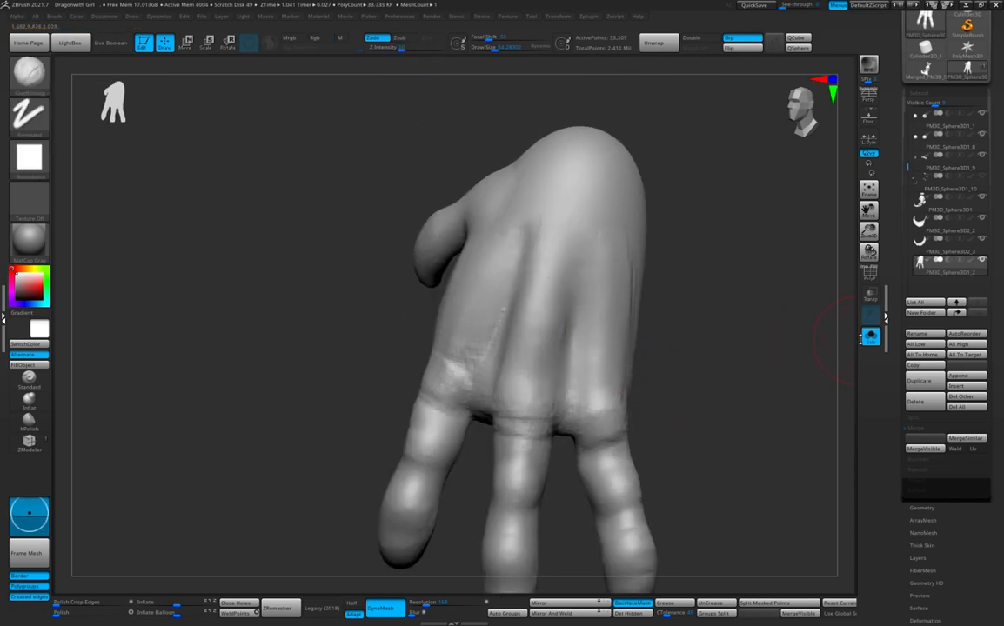
Duplicate the dragon's finger-claws subtool, isolate a single claw in the copy, and delete the hidden claws
click(868, 338)
right_drag(782, 344, 729, 271)
alt+click(474, 263)
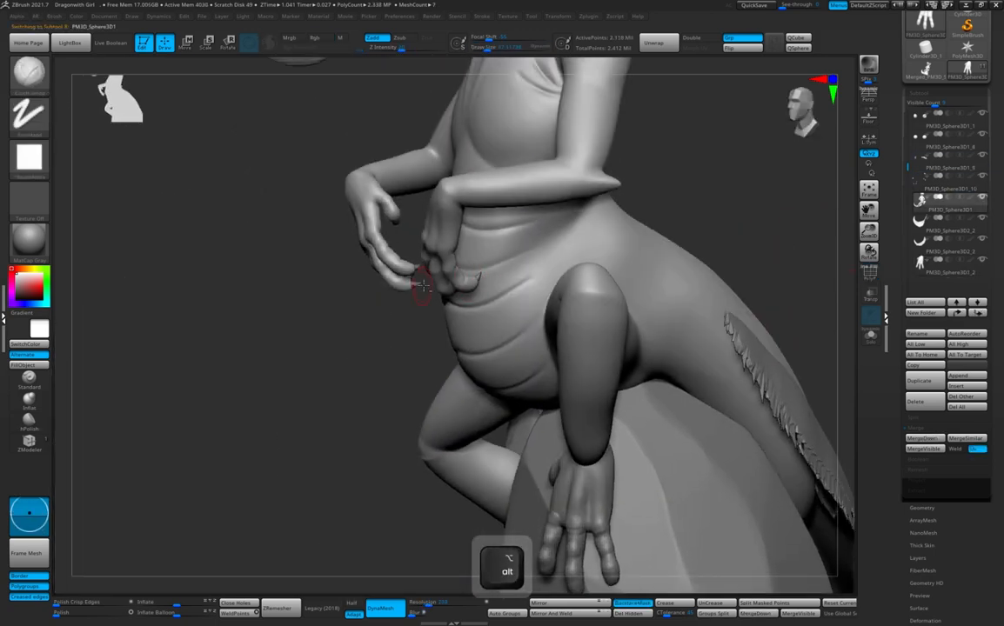
alt+click(423, 286)
key(ctrl+shift+d)
click(870, 337)
shift+right_drag(822, 338, 757, 326)
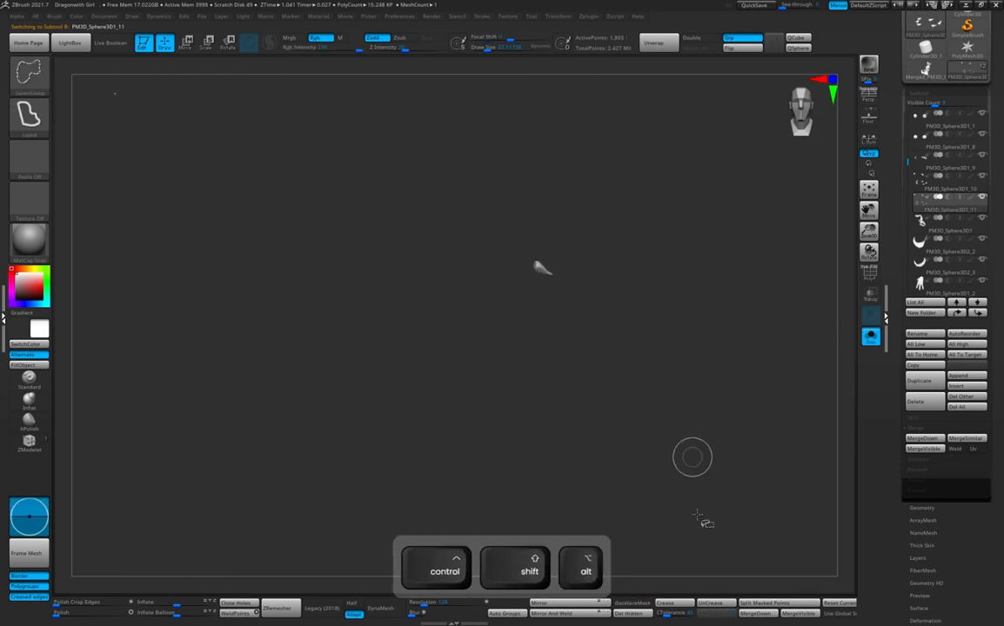
click(633, 614)
Move the single claw from the hand down to the raised foot's outer front toe
click(870, 338)
right_drag(809, 304, 731, 326)
key(w)
click(563, 268)
drag(556, 287, 561, 372)
drag(609, 433, 659, 433)
alt+right_drag(755, 339, 562, 343)
drag(340, 352, 498, 334)
right_drag(817, 296, 769, 352)
drag(671, 328, 346, 366)
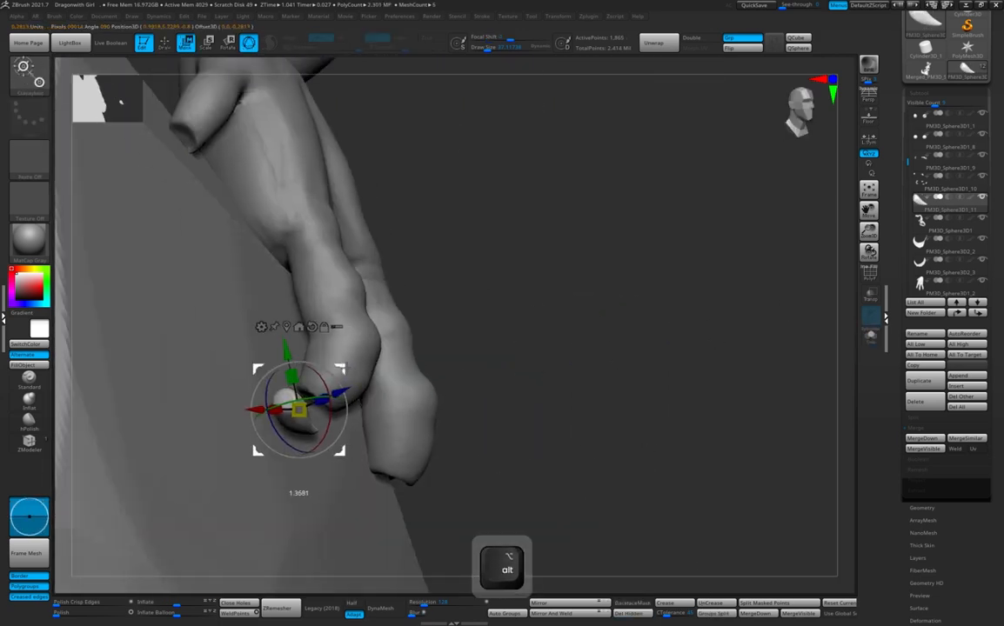
Move and rotate the claw until it sits in the socket of the first front toe
right_drag(346, 366, 376, 366)
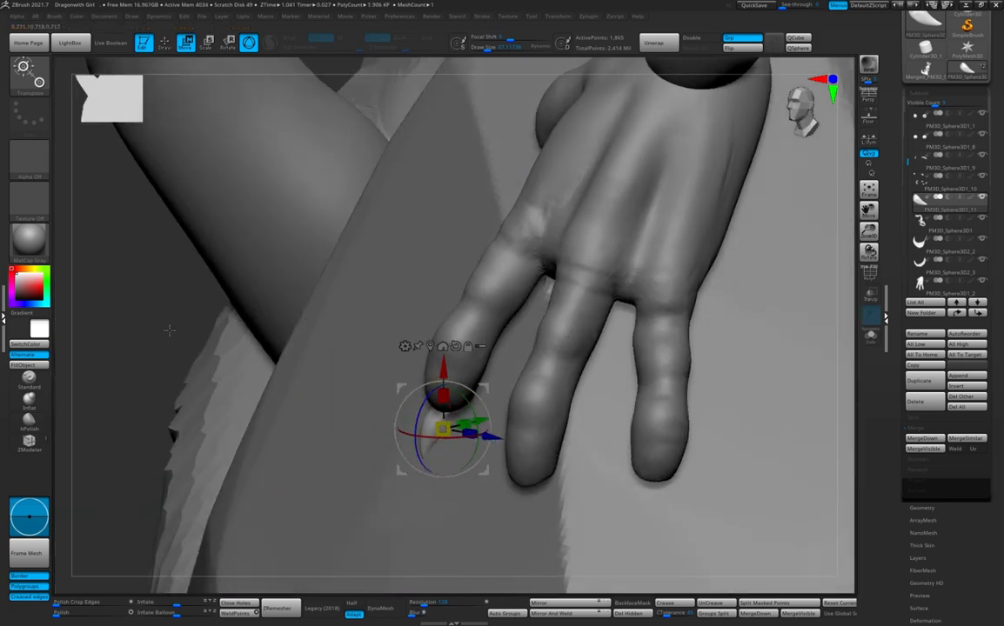
right_drag(169, 331, 747, 343)
drag(496, 374, 517, 356)
right_drag(731, 352, 509, 372)
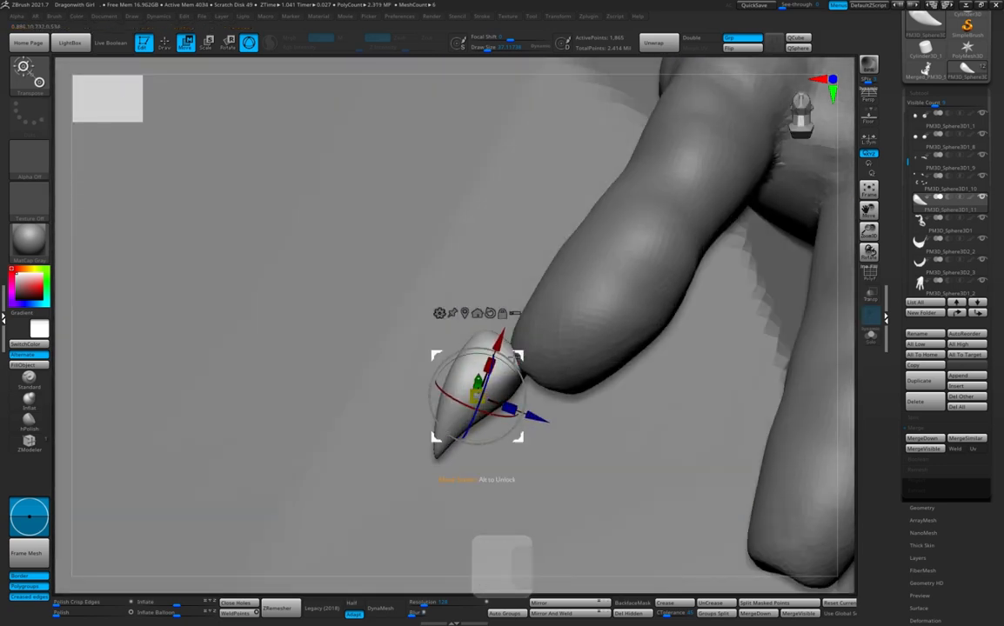
drag(515, 358, 560, 367)
mouse_move(348, 370)
right_down()
mouse_move(566, 401)
mouse_move(609, 348)
mouse_move(661, 336)
right_up()
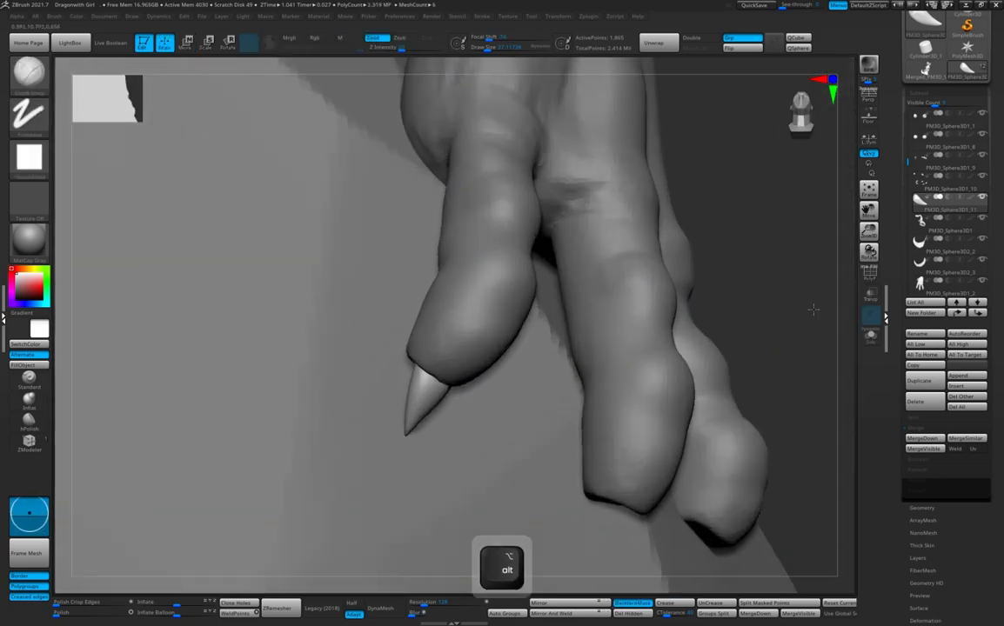
right_drag(813, 310, 837, 335)
key(w)
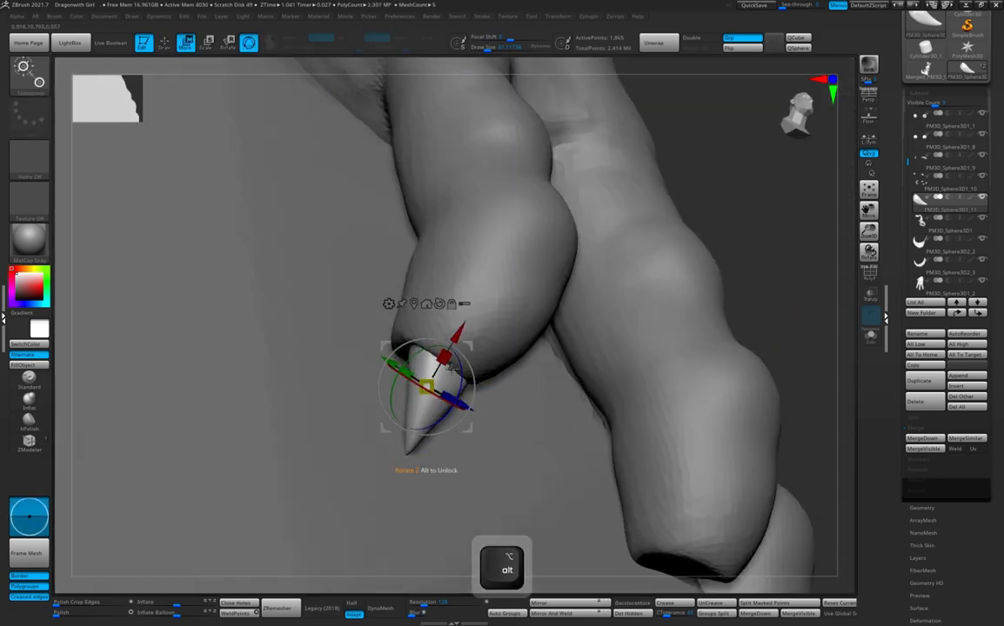
right_drag(742, 285, 509, 344)
right_drag(720, 282, 780, 280)
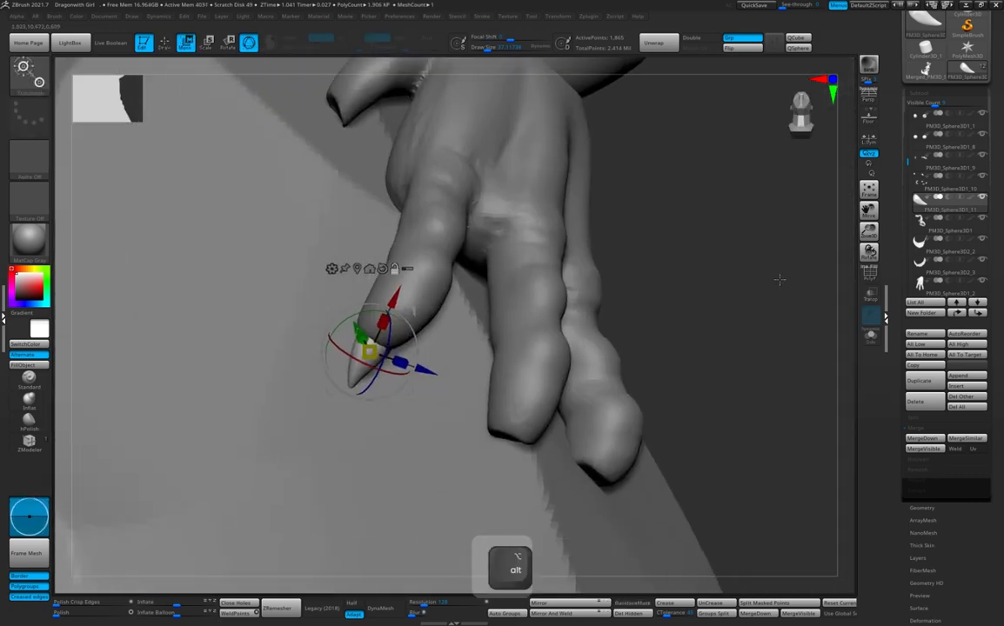
Copy the claw onto the middle front toe and adjust it to fit that toe's tip
ctrl+drag(416, 313, 541, 402)
right_drag(585, 398, 477, 421)
drag(558, 489, 546, 480)
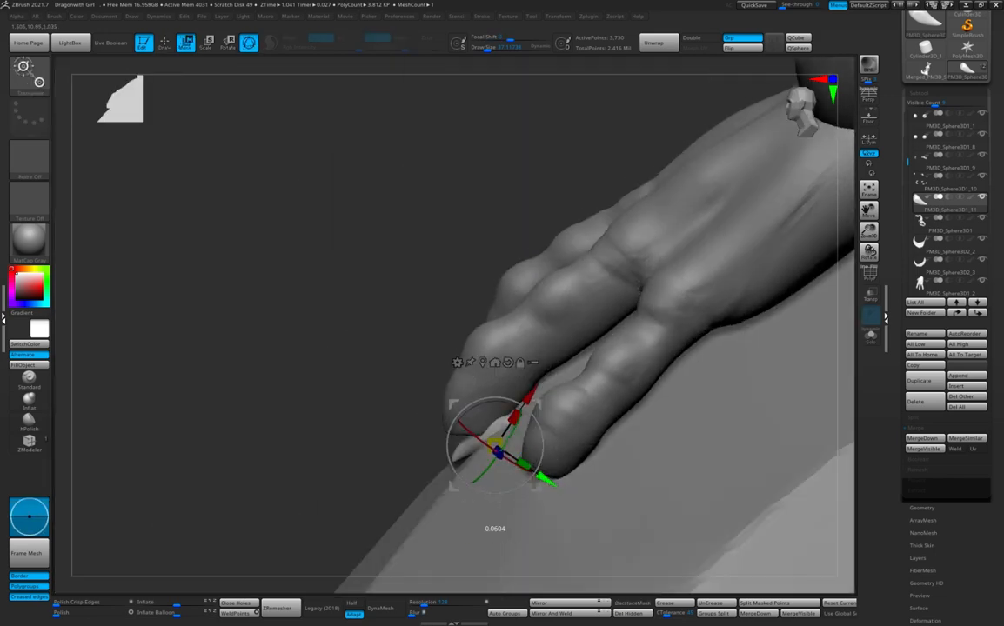
right_drag(519, 399, 479, 447)
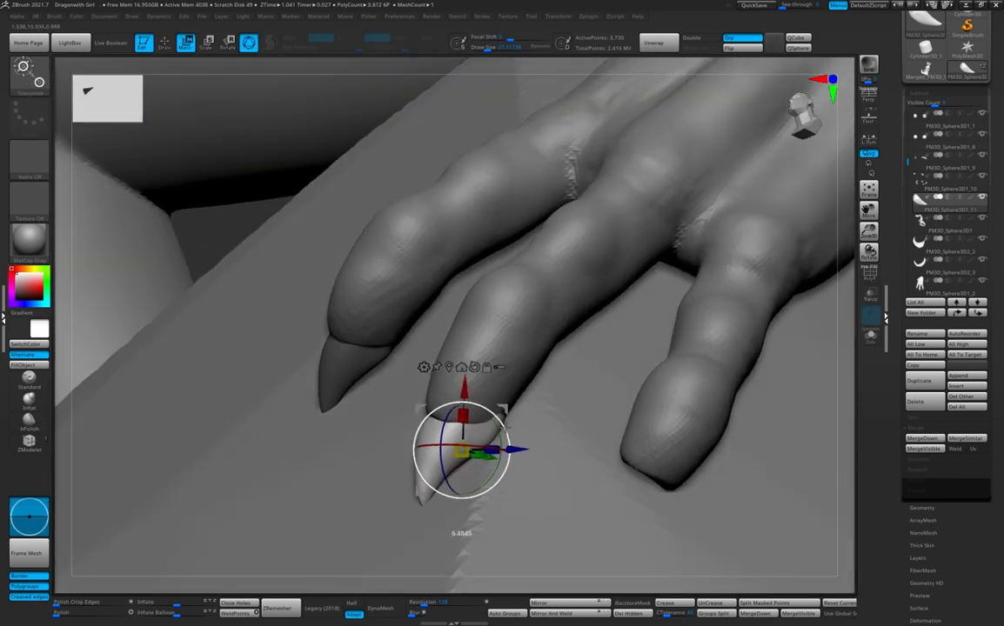
drag(506, 427, 508, 419)
key(q)
drag(837, 385, 814, 374)
key(s)
right_drag(483, 427, 618, 443)
alt+right_drag(718, 360, 766, 305)
Copy the claw to the third front toe and rotate it into line with the tip
key(w)
ctrl+drag(335, 363, 414, 346)
right_drag(548, 379, 469, 374)
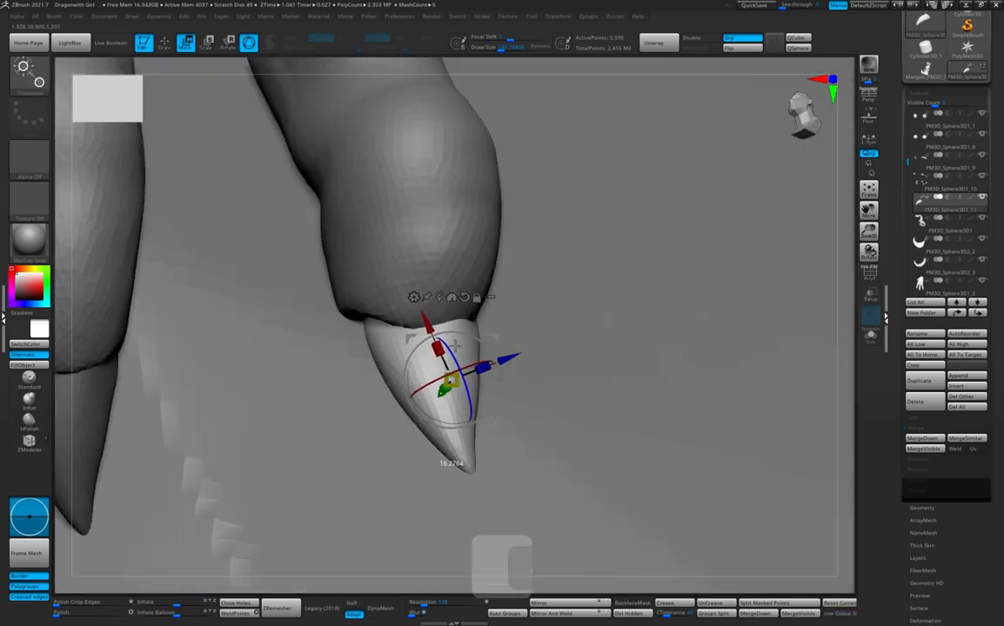
right_drag(745, 318, 805, 347)
key(q)
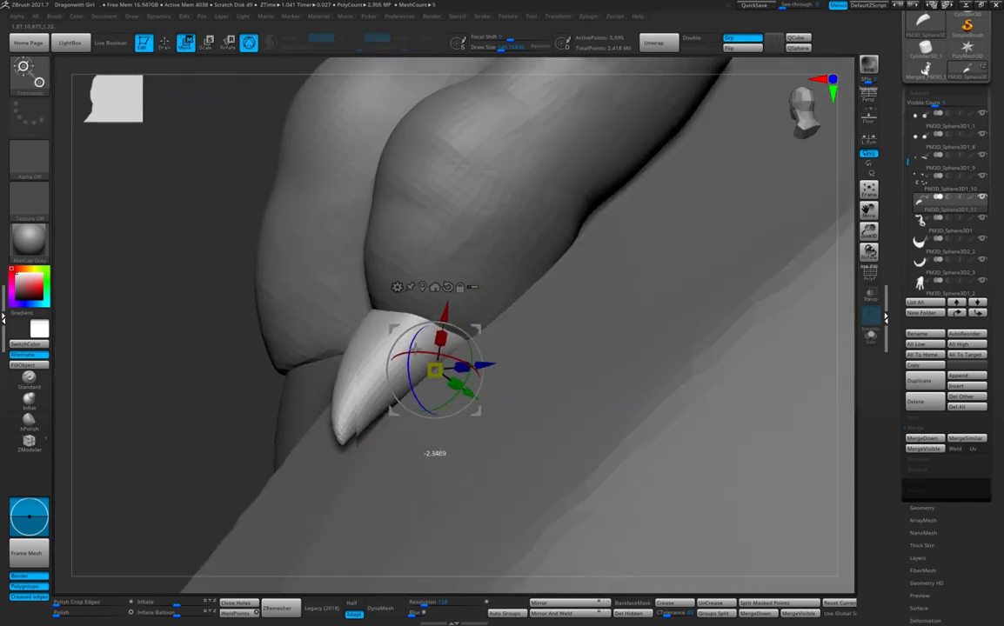
right_drag(522, 355, 380, 347)
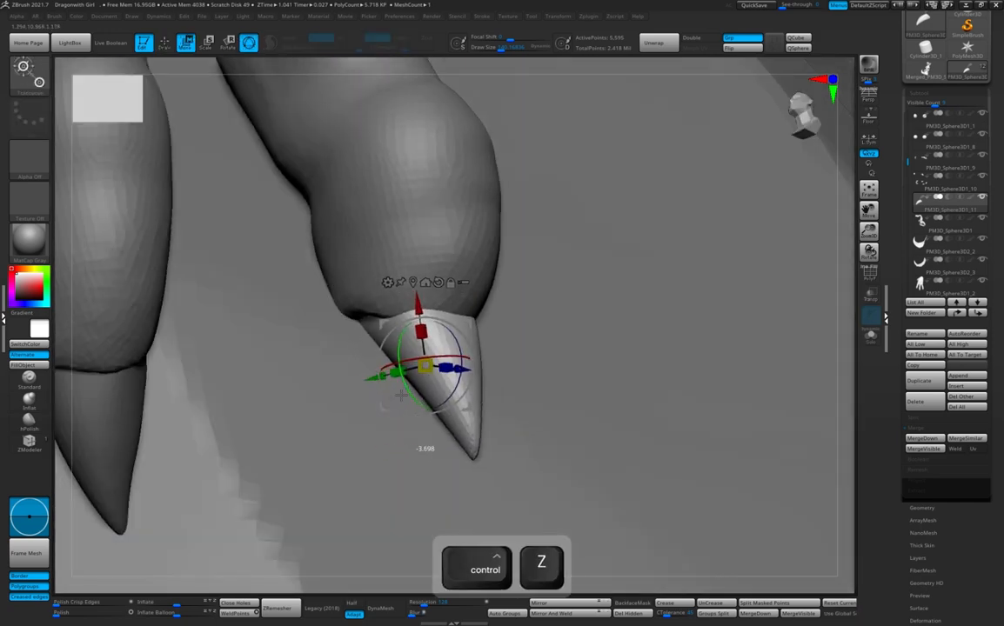
Select the foot and reshape the third front toe's tip around its claw
key(q)
alt+click(460, 306)
drag(842, 327, 879, 323)
key(s)
mouse_move(748, 305)
mouse_down()
mouse_move(678, 300)
mouse_move(791, 301)
mouse_up()
drag(421, 306, 541, 336)
mouse_move(726, 305)
mouse_down()
mouse_move(538, 351)
mouse_move(783, 322)
mouse_move(852, 381)
mouse_move(863, 370)
mouse_move(717, 345)
mouse_move(665, 394)
mouse_move(688, 345)
mouse_move(700, 361)
mouse_up()
Select the claws subtool again and copy a claw towards the foot's side toe
key(w)
alt+click(432, 409)
key(q)
key(w)
drag(723, 316, 665, 320)
ctrl+drag(546, 474, 399, 336)
alt+drag(727, 327, 709, 382)
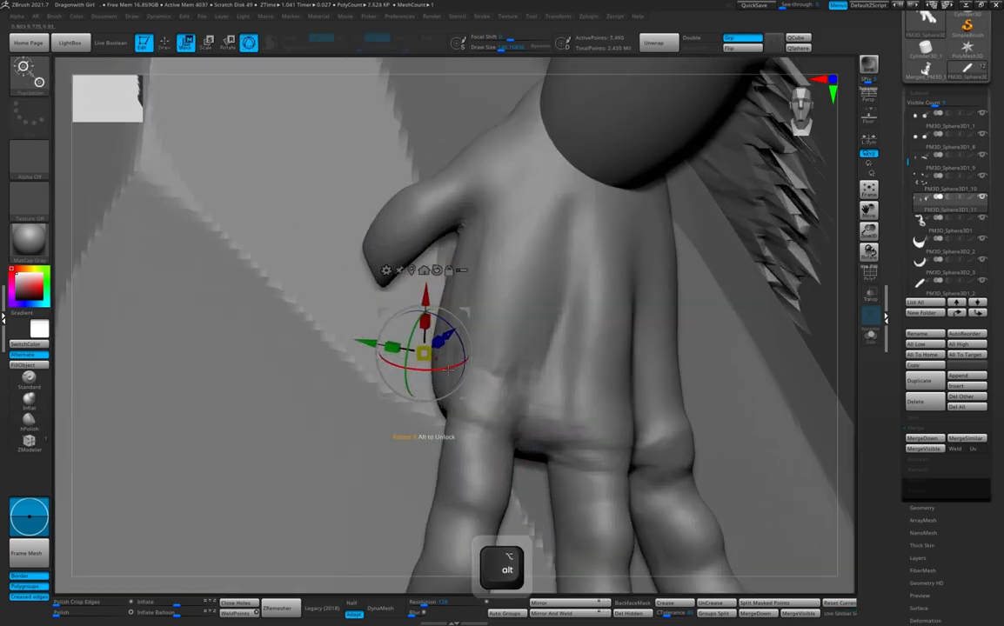
Move and rotate the copied claw into the tip of the side toe
drag(522, 348, 618, 344)
alt+drag(388, 247, 434, 238)
drag(644, 331, 539, 322)
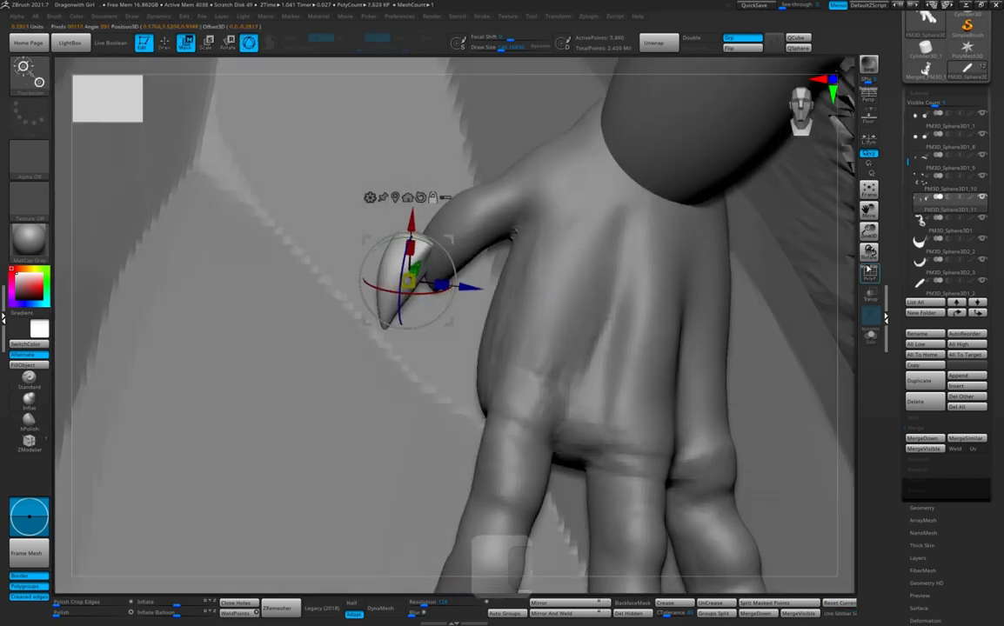
alt+drag(591, 205, 583, 256)
drag(699, 249, 836, 326)
alt+drag(445, 284, 470, 289)
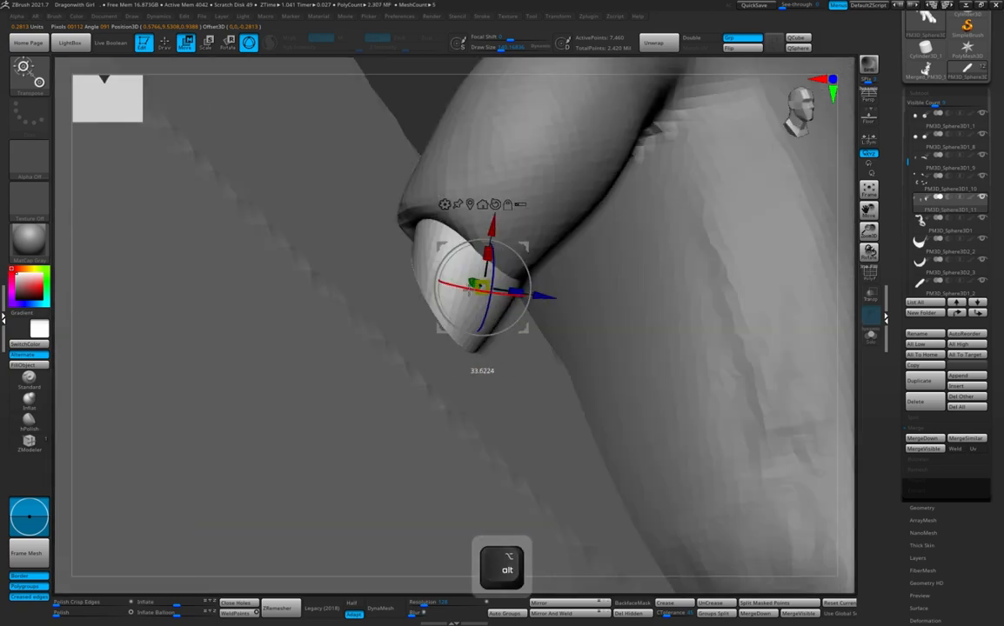
key(f)
key(q)
alt+drag(703, 303, 748, 383)
key(w)
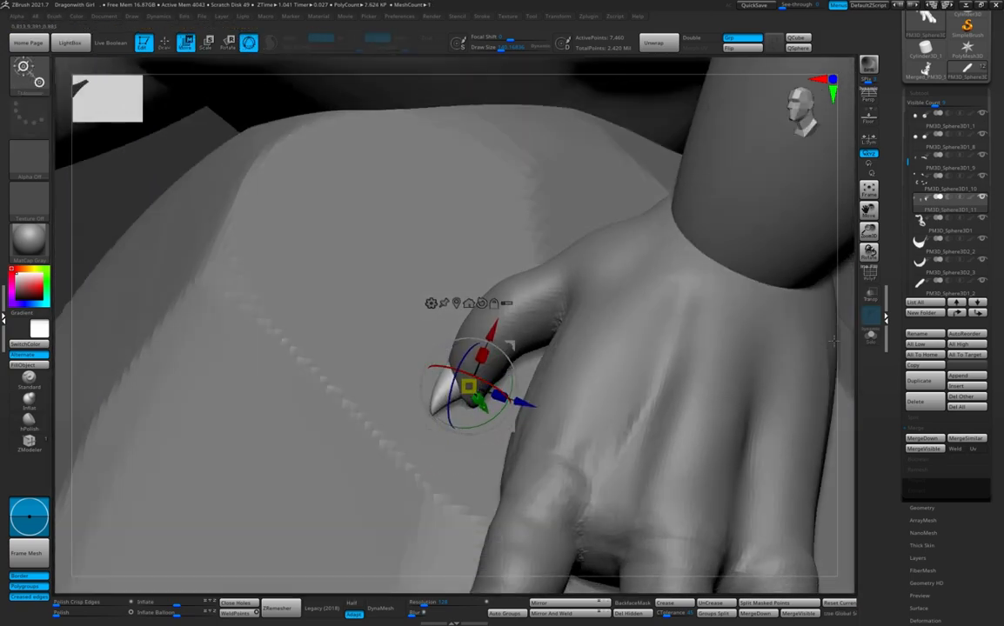
Select the foot and reshape the side toe around its claw with the Move brush
drag(832, 342, 500, 384)
alt+click(523, 325)
drag(842, 365, 875, 393)
key(f)
key(q)
mouse_move(775, 343)
alt+mouse_down()
mouse_move(764, 435)
mouse_move(740, 383)
mouse_move(618, 349)
alt+mouse_up()
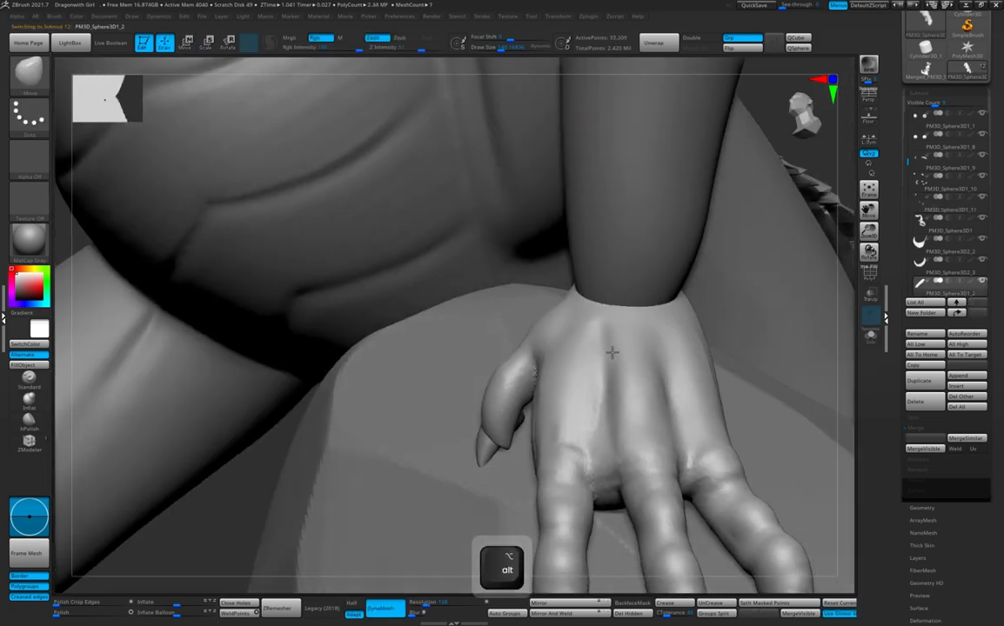
alt+click(611, 350)
key(s)
drag(504, 410, 489, 410)
Isolate the foot and rework the side toe around its claw socket with ClayBuildup
click(871, 337)
mouse_move(829, 351)
mouse_down()
mouse_move(607, 475)
mouse_move(557, 445)
mouse_up()
key(b)
key(c)
key(b)
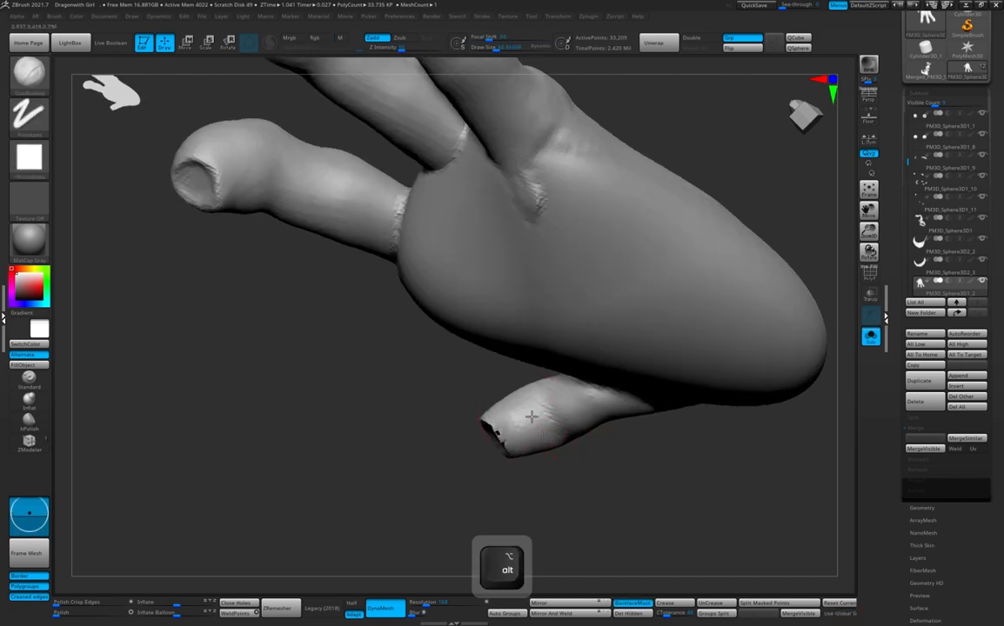
drag(495, 423, 516, 418)
drag(557, 488, 505, 466)
Show the whole figure and refine the fit between the side toe and its claw with the Move brush
click(871, 336)
alt+click(503, 447)
mouse_move(747, 268)
mouse_down()
mouse_move(696, 417)
mouse_move(752, 339)
mouse_move(740, 327)
mouse_up()
key(b)
key(m)
key(v)
mouse_move(427, 439)
mouse_down()
mouse_move(356, 487)
mouse_move(314, 414)
mouse_move(300, 417)
mouse_up()
alt+click(464, 423)
key(s)
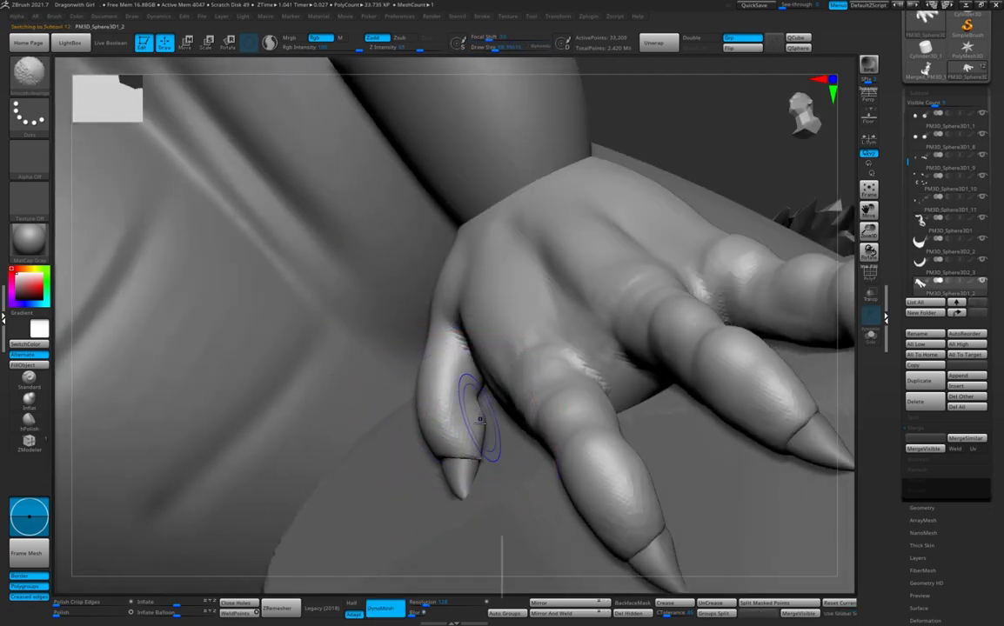
drag(758, 515, 678, 350)
alt+click(520, 355)
alt+click(515, 409)
drag(607, 388, 628, 390)
Isolate the foot and build up the toe joints on its underside with ClayBuildup
click(870, 337)
drag(696, 385, 766, 370)
alt+drag(765, 369, 595, 391)
key(b)
key(c)
key(b)
alt+drag(590, 468, 583, 414)
mouse_move(745, 400)
alt+mouse_down()
mouse_move(688, 367)
mouse_move(631, 385)
alt+mouse_up()
Carve joint creases across the undersides of the three front toes with DamStandard
key(alt+d)
drag(696, 365, 670, 363)
drag(588, 425, 551, 446)
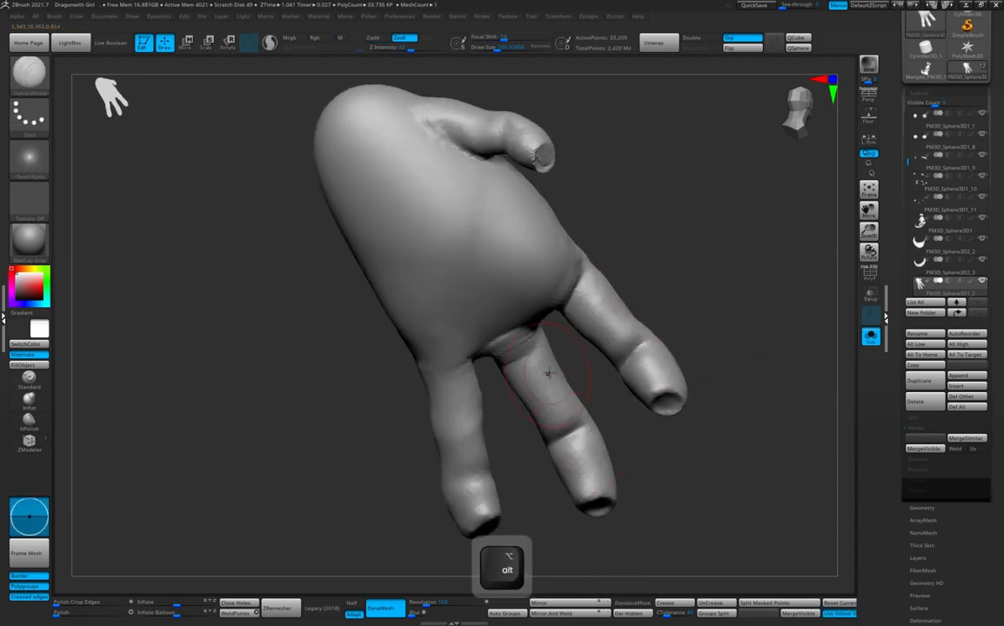
drag(554, 374, 525, 389)
drag(625, 402, 618, 381)
alt+drag(520, 481, 532, 436)
mouse_move(506, 421)
mouse_down()
mouse_move(452, 439)
mouse_move(426, 430)
mouse_up()
drag(447, 372, 499, 359)
alt+drag(735, 245, 703, 257)
drag(620, 260, 576, 279)
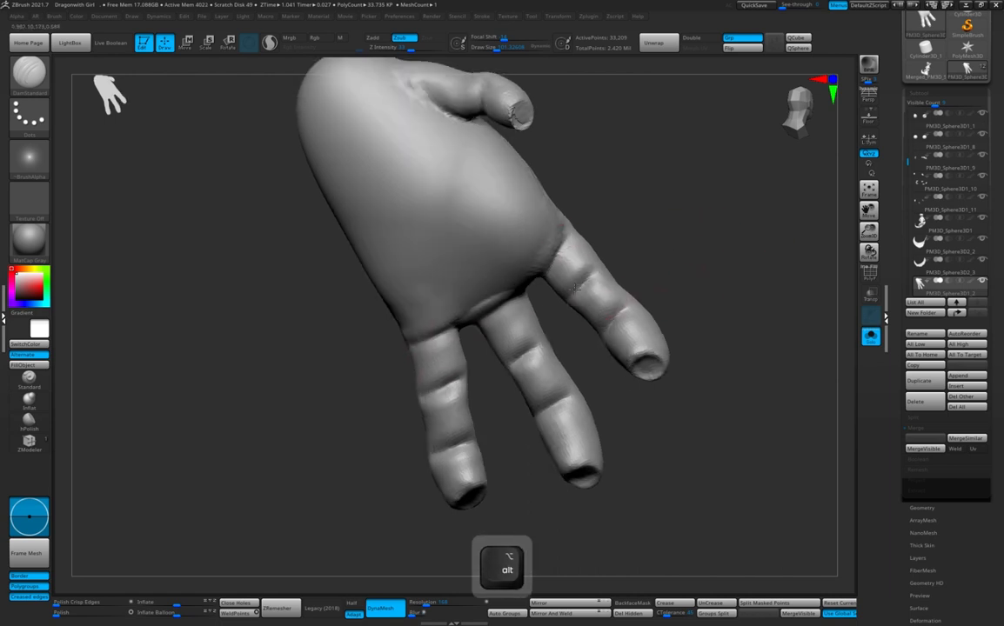
Build up soft padding on the sole and smooth it into the surrounding surface
alt+drag(670, 252, 668, 271)
shift+drag(570, 261, 550, 248)
alt+drag(661, 244, 661, 268)
mouse_move(668, 218)
mouse_down()
mouse_move(637, 214)
mouse_move(637, 247)
mouse_up()
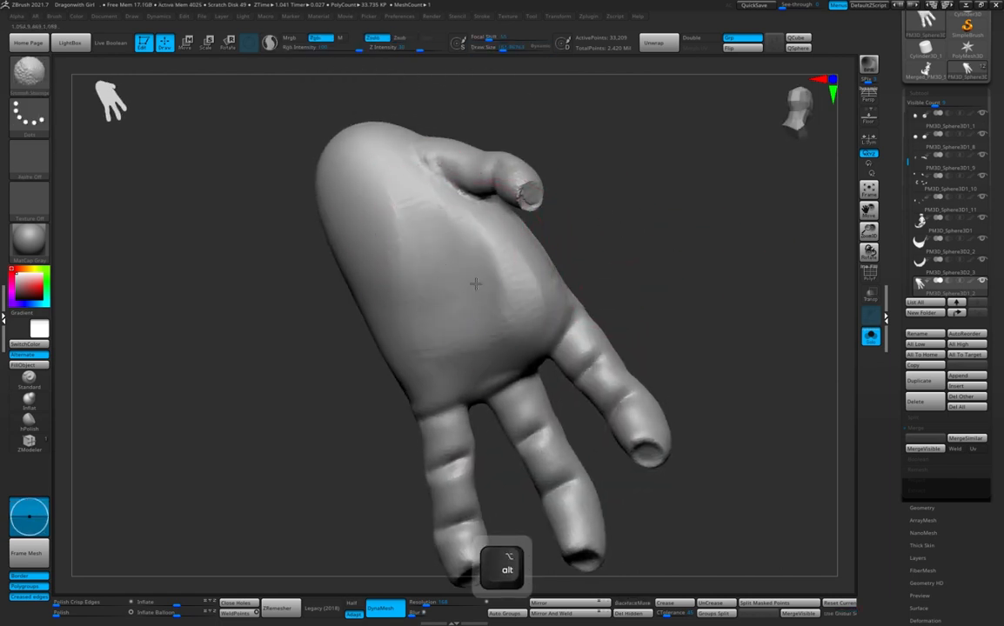
shift+drag(476, 283, 539, 353)
key(d)
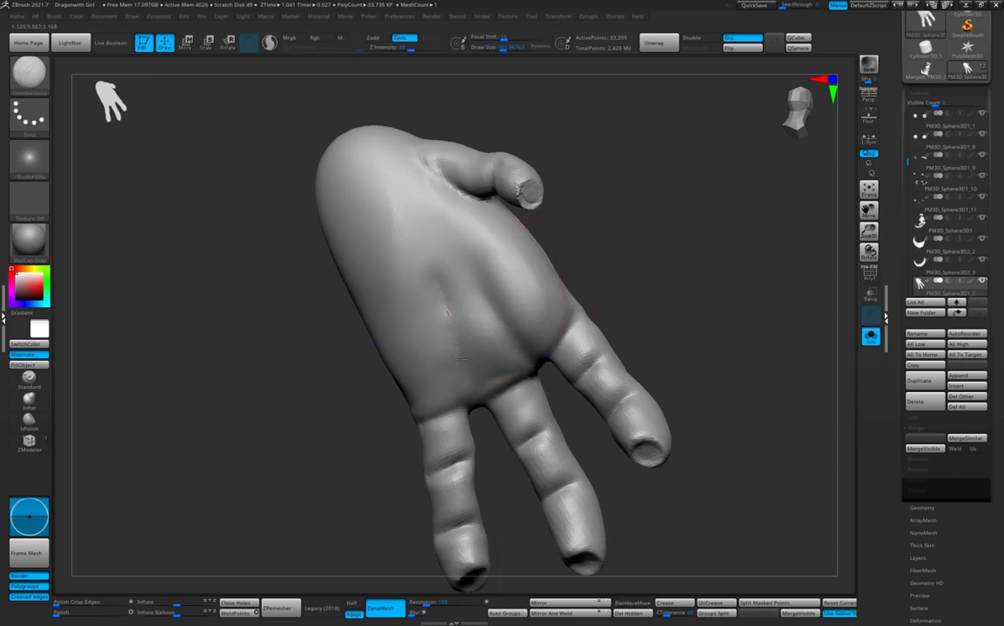
Carve lengthwise grooves into the sole with DamStandard and smooth their upper ends
alt+drag(609, 248, 632, 301)
shift+drag(392, 269, 426, 226)
alt+drag(600, 247, 592, 278)
alt+drag(637, 355, 617, 313)
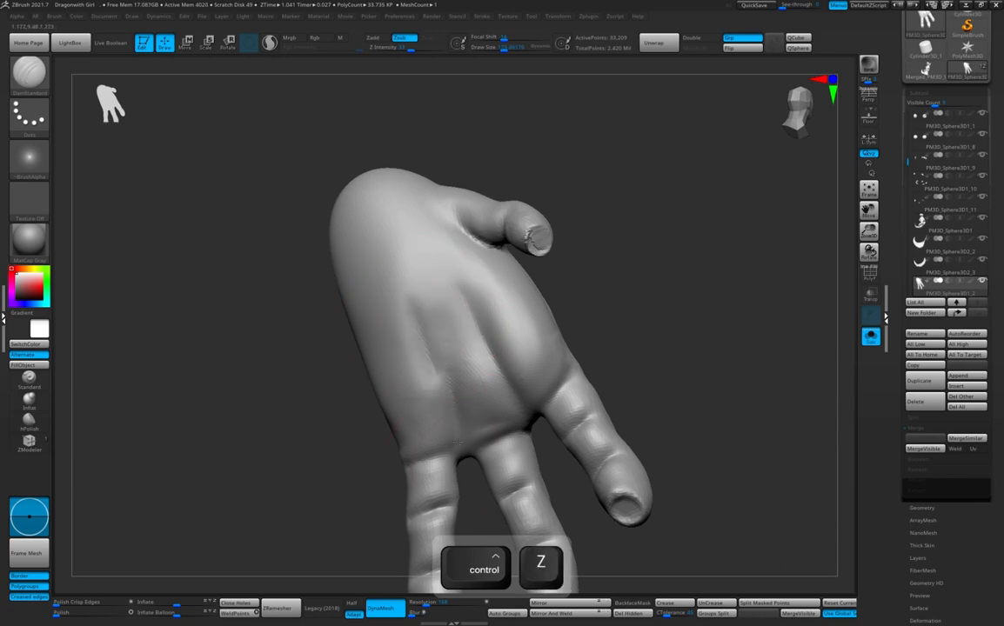
Undo the last four sculpting changes on the foot
key(ctrl+z)
key(ctrl+z)
key(ctrl+z)
key(ctrl+z)
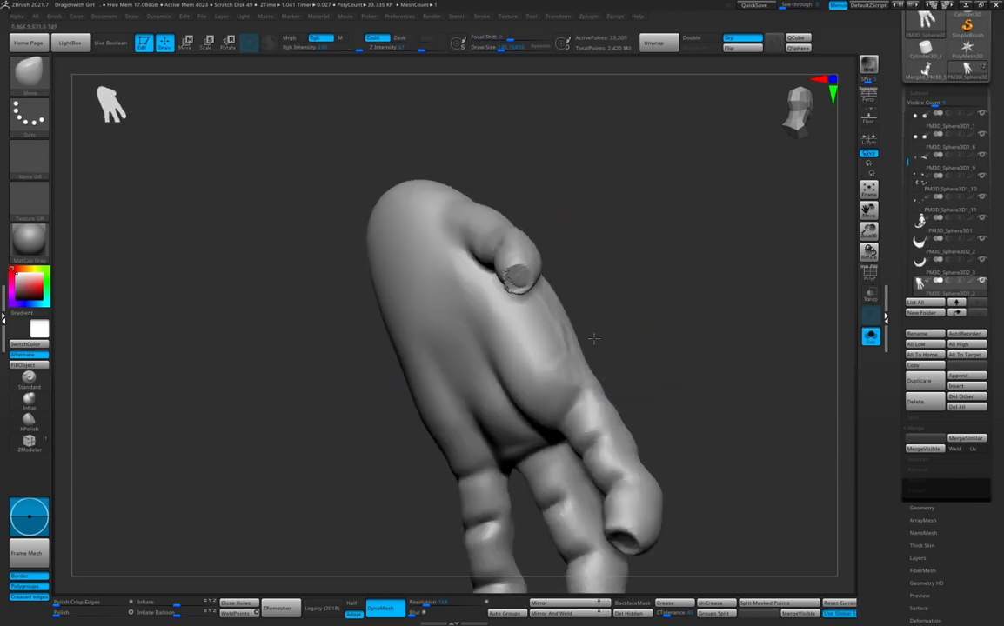
Refine the shape of the front toes with the Move brush and smooth the upper surface of the foot
mouse_move(594, 339)
mouse_down()
mouse_move(592, 284)
mouse_move(652, 323)
mouse_move(579, 326)
mouse_up()
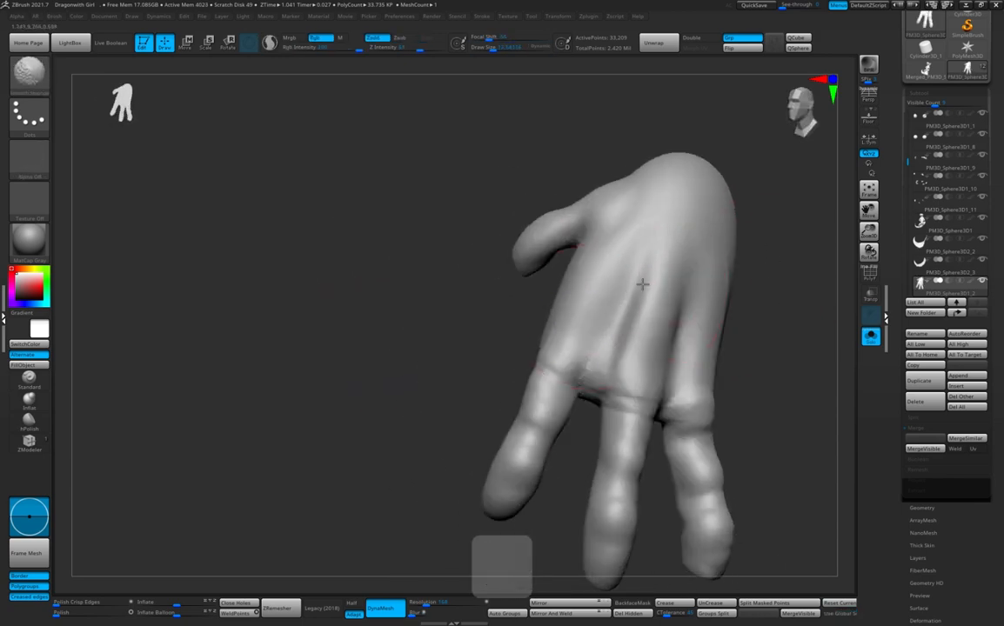
mouse_move(597, 377)
mouse_down()
mouse_move(672, 397)
mouse_move(706, 354)
mouse_move(591, 398)
mouse_up()
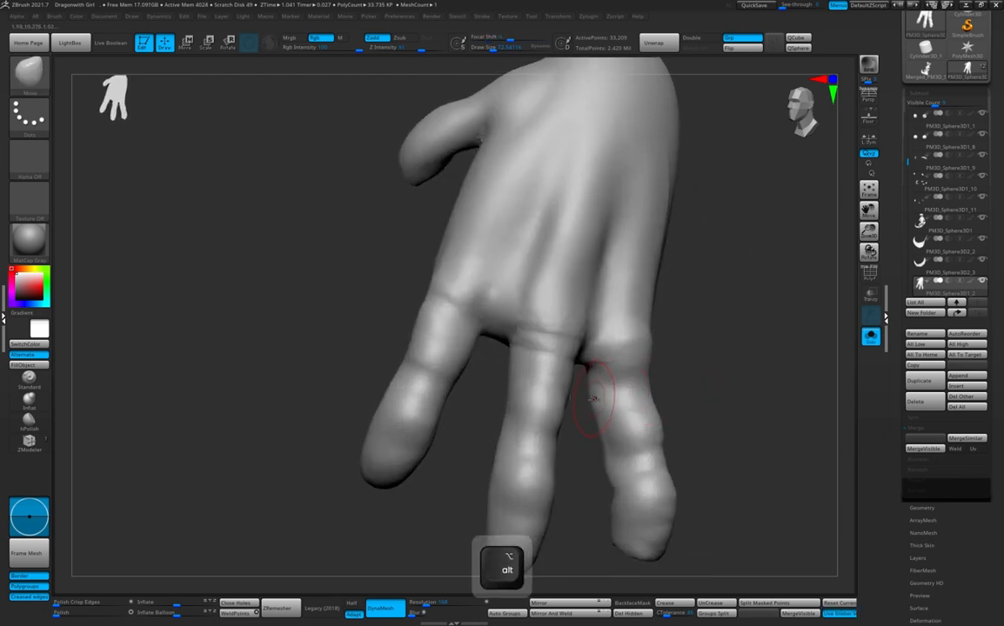
mouse_move(727, 392)
mouse_down()
mouse_move(675, 393)
mouse_move(725, 396)
mouse_move(688, 374)
mouse_move(621, 394)
mouse_up()
drag(558, 400, 551, 430)
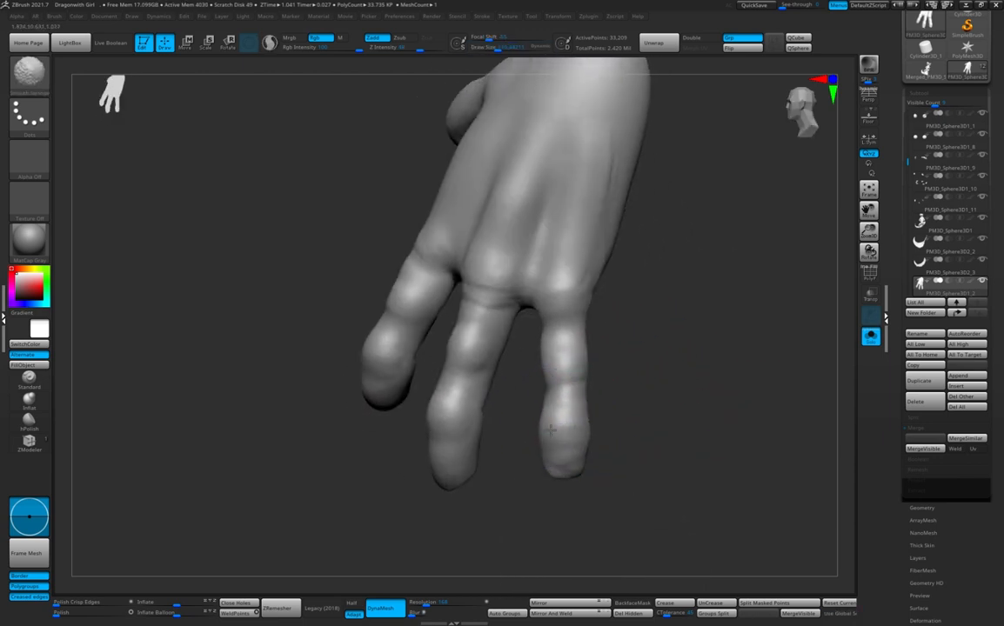
mouse_move(616, 380)
mouse_down()
mouse_move(603, 340)
mouse_move(607, 384)
mouse_move(630, 365)
mouse_move(624, 398)
mouse_up()
Carve paired joint creases across the tops of the three front toes with DamStandard
key(s)
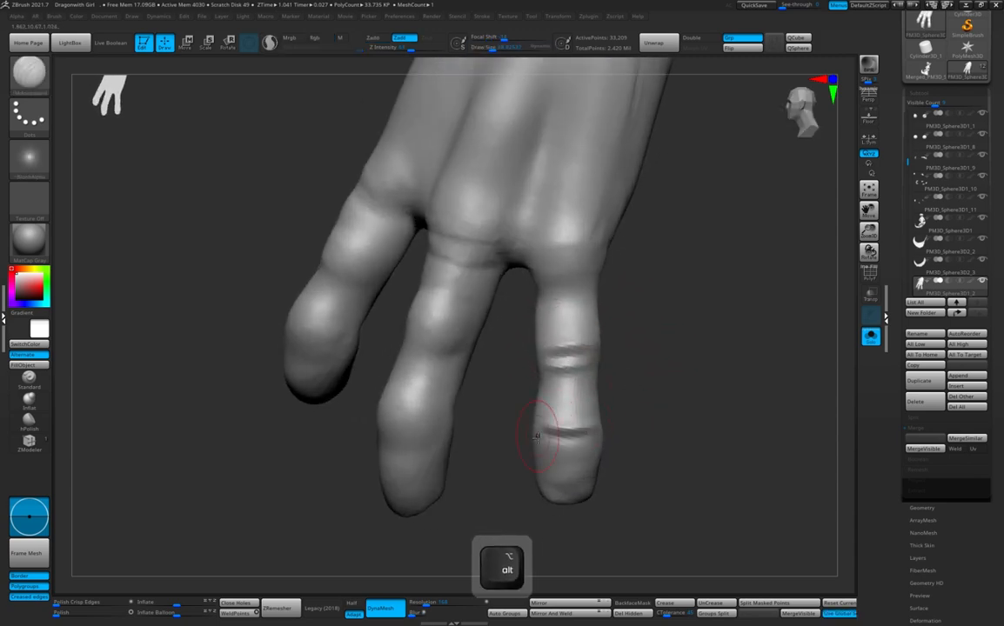
mouse_move(501, 391)
alt+mouse_down()
mouse_move(542, 420)
mouse_move(533, 409)
alt+mouse_up()
shift+drag(474, 286, 513, 316)
alt+drag(548, 348, 550, 379)
drag(522, 362, 454, 348)
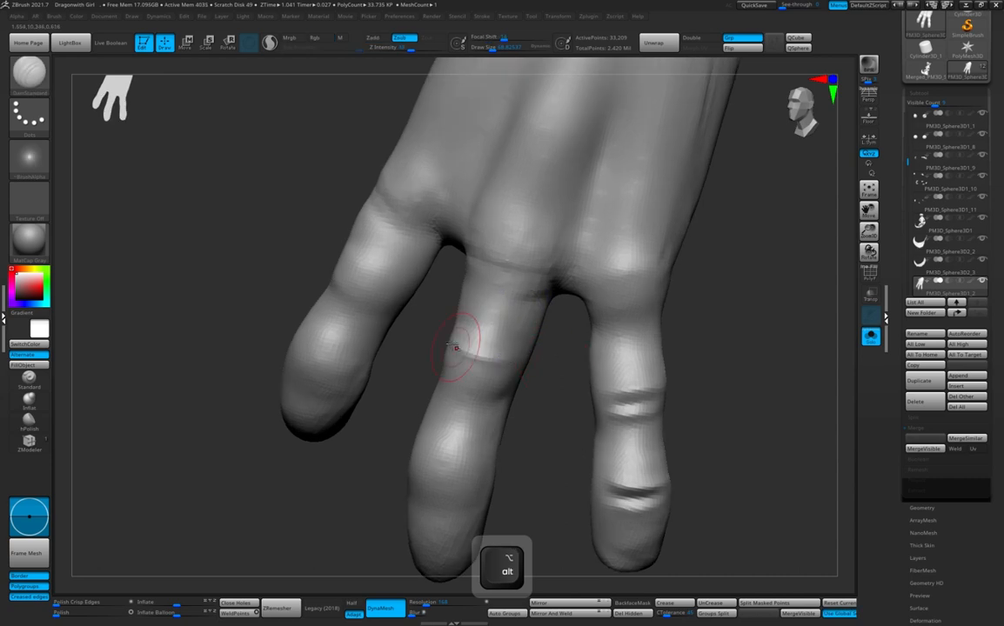
drag(518, 375, 555, 537)
drag(424, 337, 448, 350)
alt+drag(460, 396, 477, 383)
drag(416, 408, 383, 395)
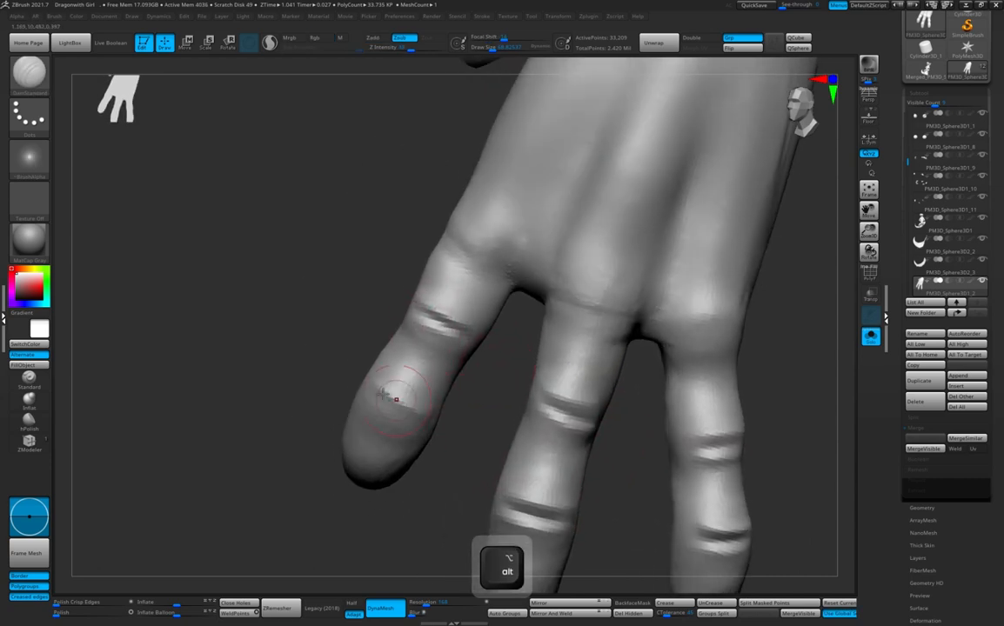
mouse_move(383, 352)
alt+mouse_down()
mouse_move(341, 435)
mouse_move(382, 331)
mouse_move(446, 333)
alt+mouse_up()
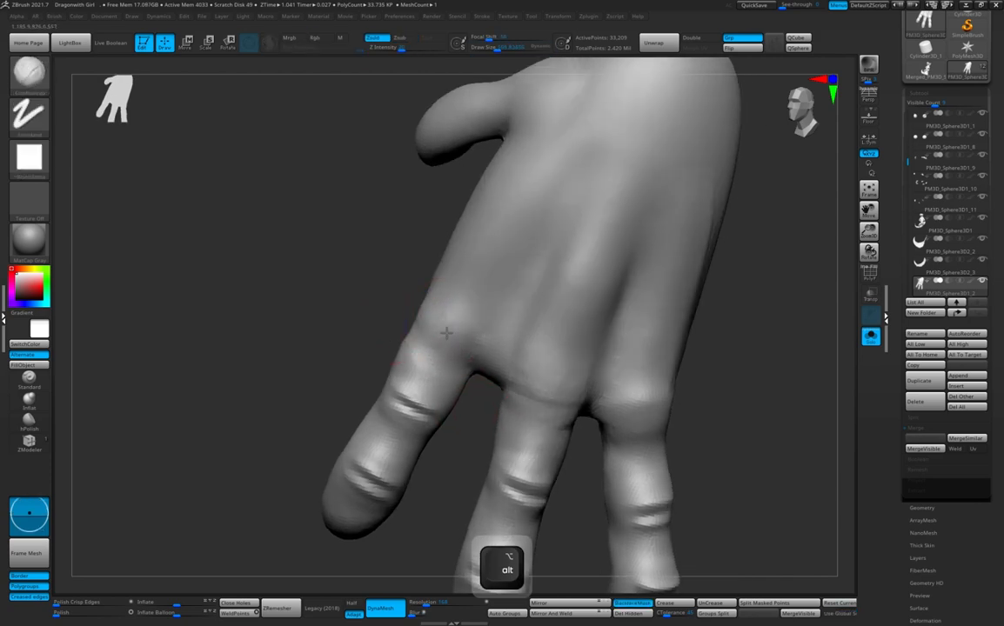
Build up rounded knuckles at the bases of the three front toes with ClayBuildup
alt+right_drag(457, 350, 459, 355)
shift+drag(472, 374, 465, 341)
alt+drag(752, 354, 746, 345)
drag(550, 349, 535, 369)
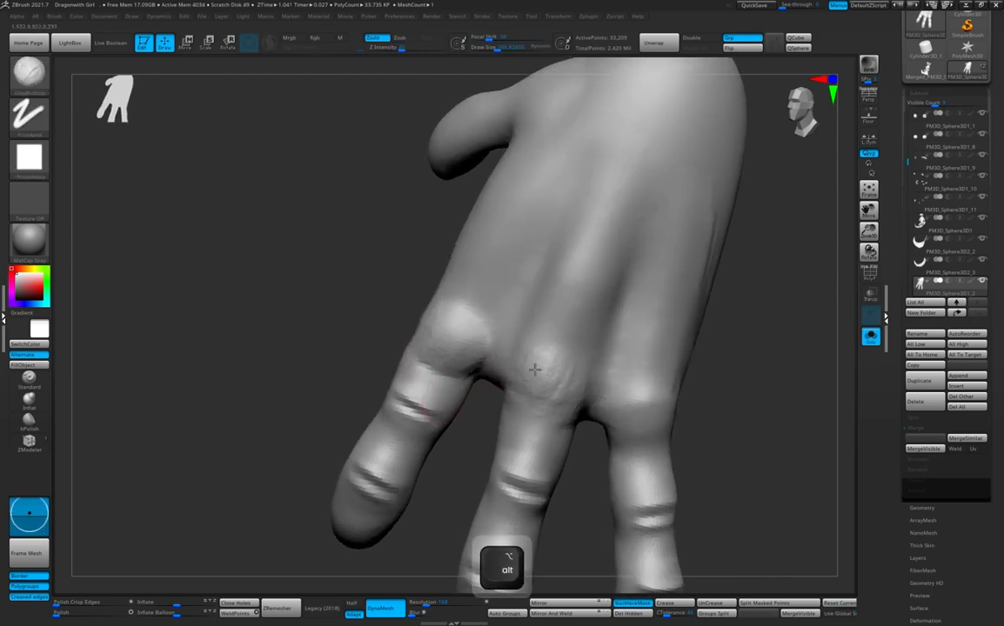
right_drag(569, 393, 651, 393)
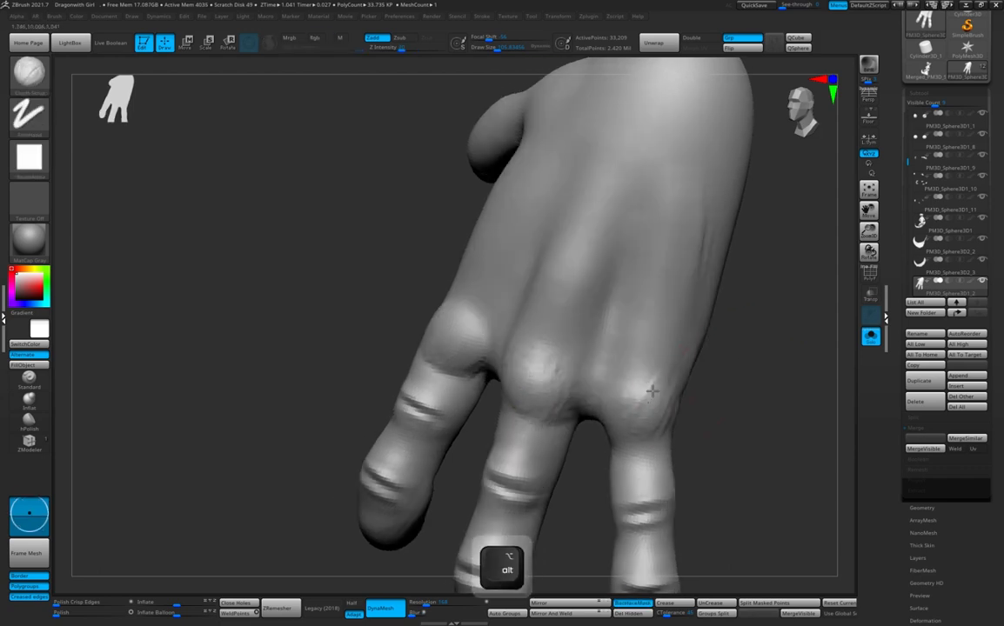
drag(709, 397, 687, 404)
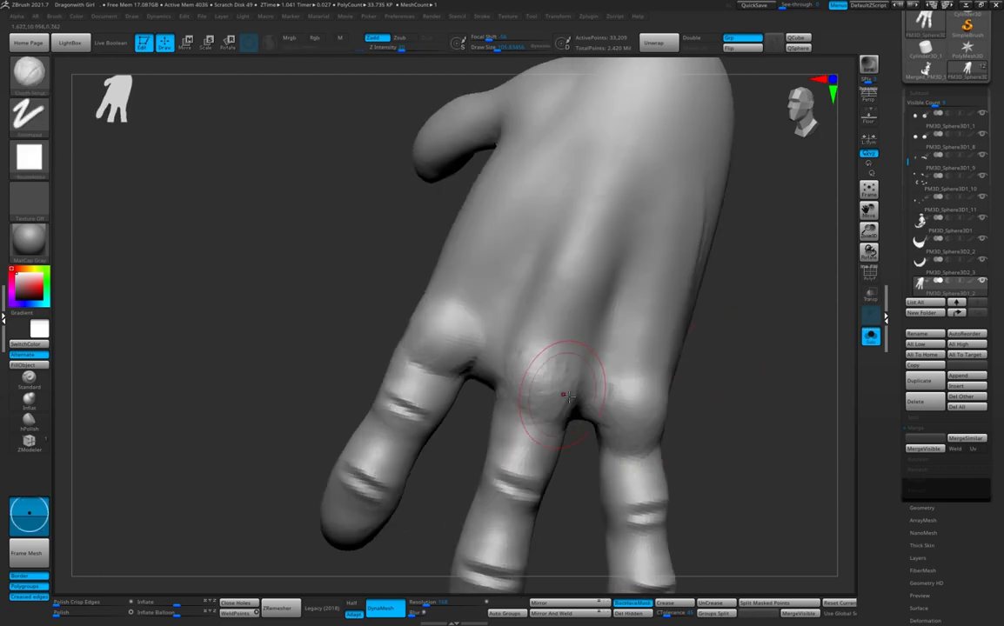
drag(560, 393, 527, 401)
Smooth the built-up knuckles into the top of the foot
mouse_move(767, 347)
mouse_down()
mouse_move(771, 359)
mouse_move(758, 345)
mouse_up()
alt+drag(461, 357, 440, 363)
alt+right_drag(461, 334, 536, 361)
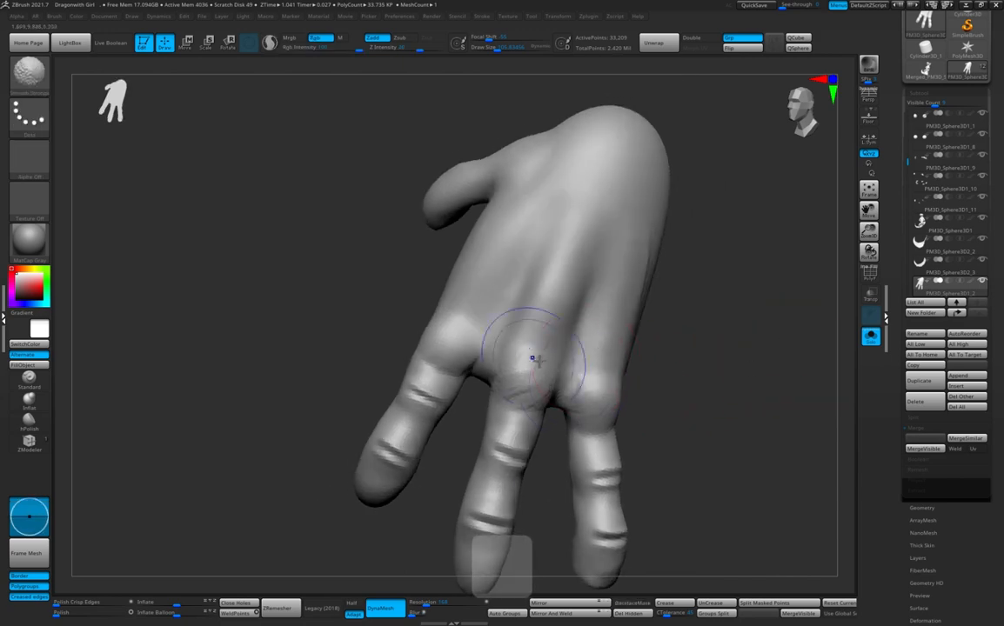
shift+drag(536, 361, 546, 374)
mouse_move(717, 361)
mouse_down()
mouse_move(669, 320)
mouse_move(757, 374)
mouse_move(732, 388)
mouse_up()
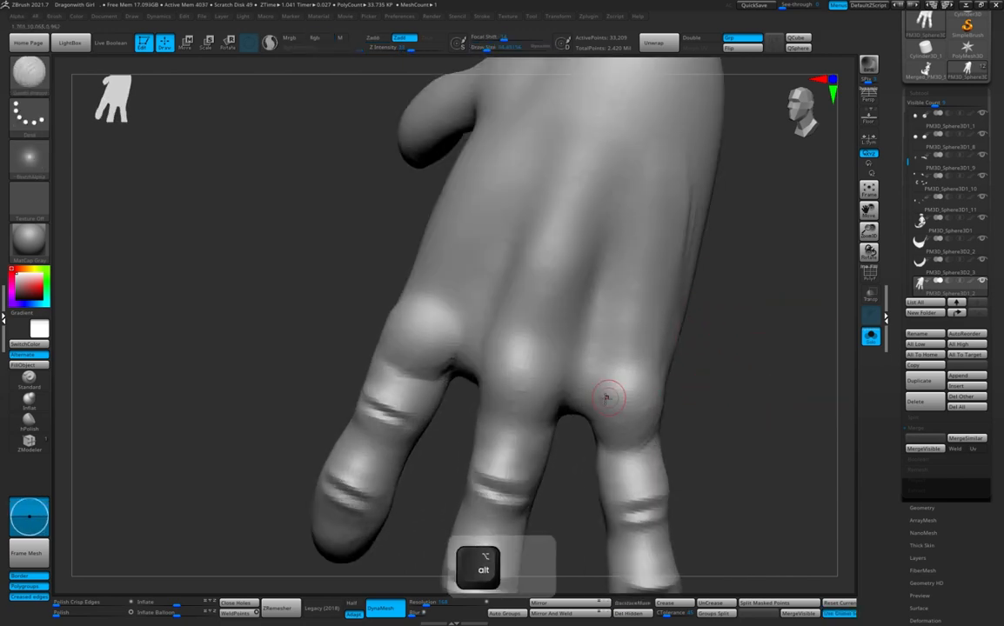
Bring back the whole dragon around the isolated foot and save the project
click(870, 337)
key(f)
key(f)
drag(801, 336, 689, 383)
click(869, 338)
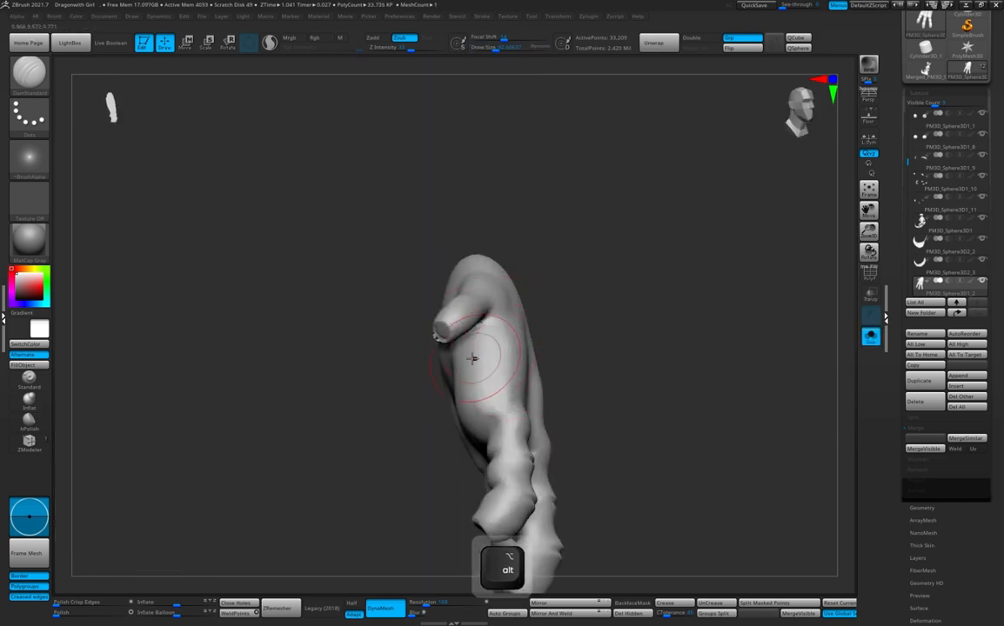
drag(654, 329, 663, 439)
key(ctrl+s)
click(663, 440)
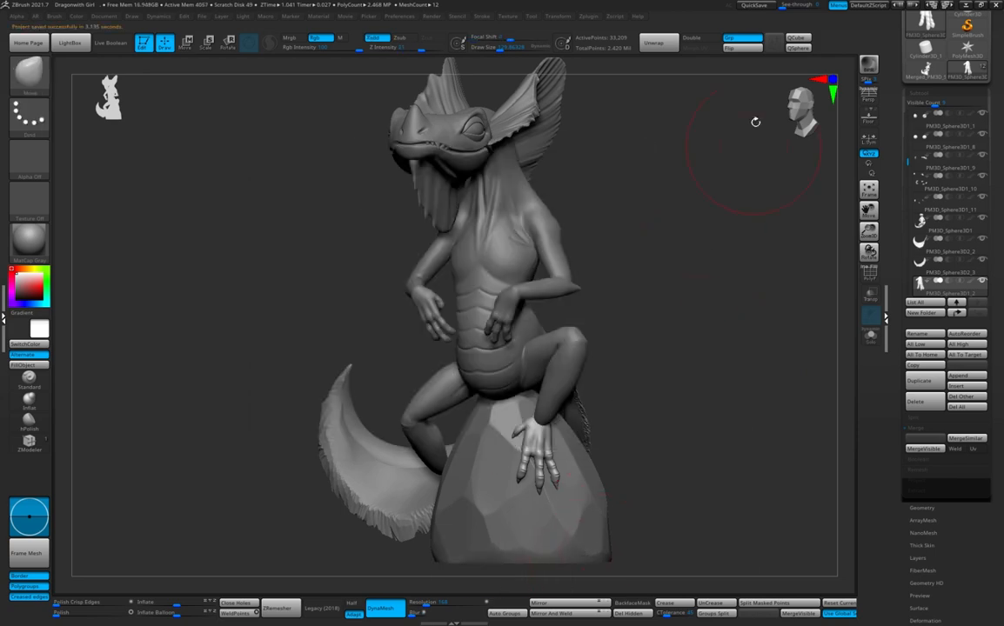
click(754, 6)
Merge the toe claws with the finished foot and duplicate the combined subtool
mouse_move(672, 377)
mouse_down()
mouse_move(719, 381)
mouse_move(712, 401)
mouse_move(687, 374)
mouse_up()
drag(907, 162, 907, 183)
click(948, 164)
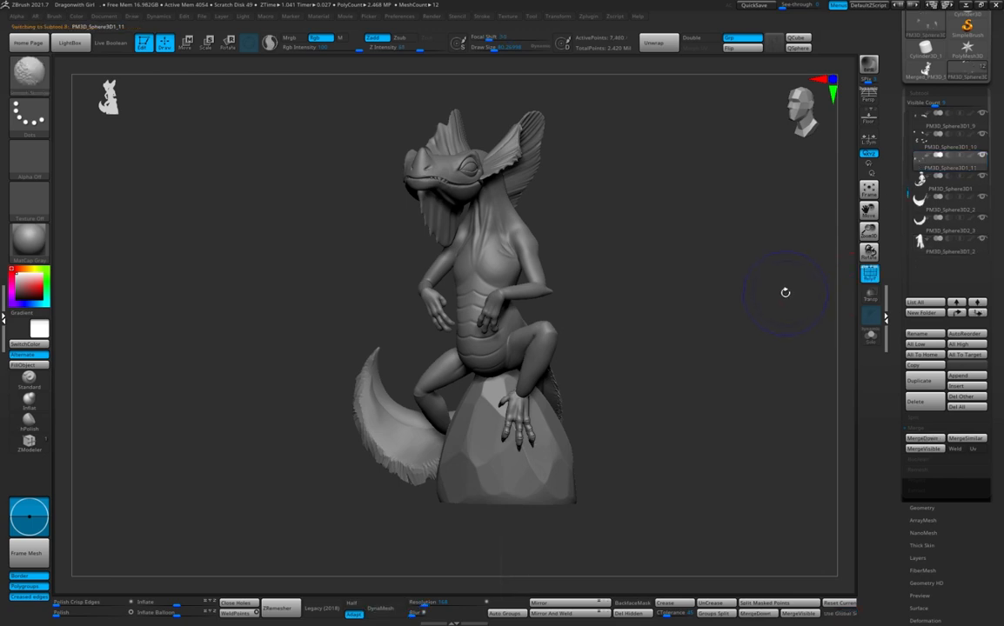
shift+drag(831, 449, 717, 355)
key(ctrl+shift+d)
key(w)
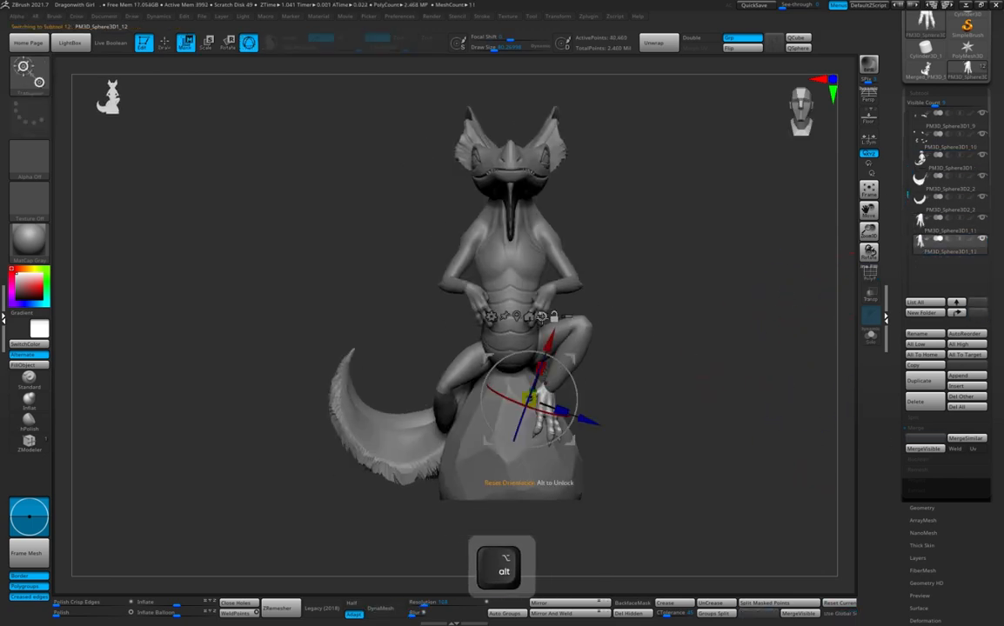
Mirror the duplicated foot and move it to the dragon's other leg
mouse_move(602, 363)
alt+mouse_down()
mouse_move(735, 374)
mouse_move(675, 376)
mouse_move(713, 370)
mouse_move(744, 383)
mouse_move(739, 358)
mouse_move(728, 359)
mouse_move(753, 352)
alt+mouse_up()
key(ctrl+z)
click(571, 603)
key(q)
key(w)
drag(544, 369, 490, 409)
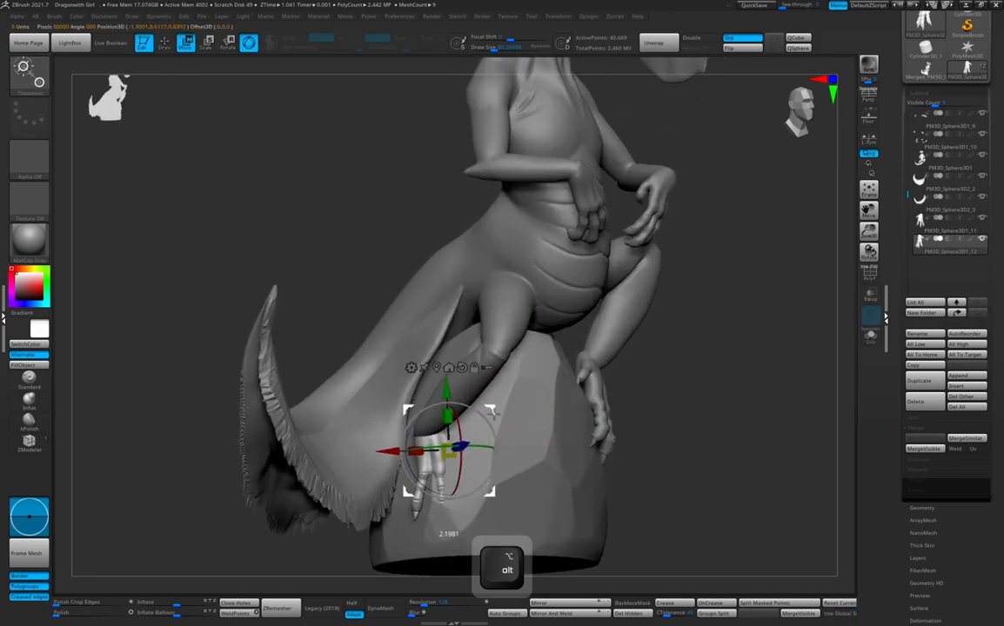
Position and rotate the mirrored foot at the other leg's ankle, alongside the rock
alt+drag(713, 365, 731, 401)
drag(495, 408, 474, 408)
drag(748, 374, 755, 346)
drag(627, 374, 752, 355)
drag(678, 379, 526, 376)
key(q)
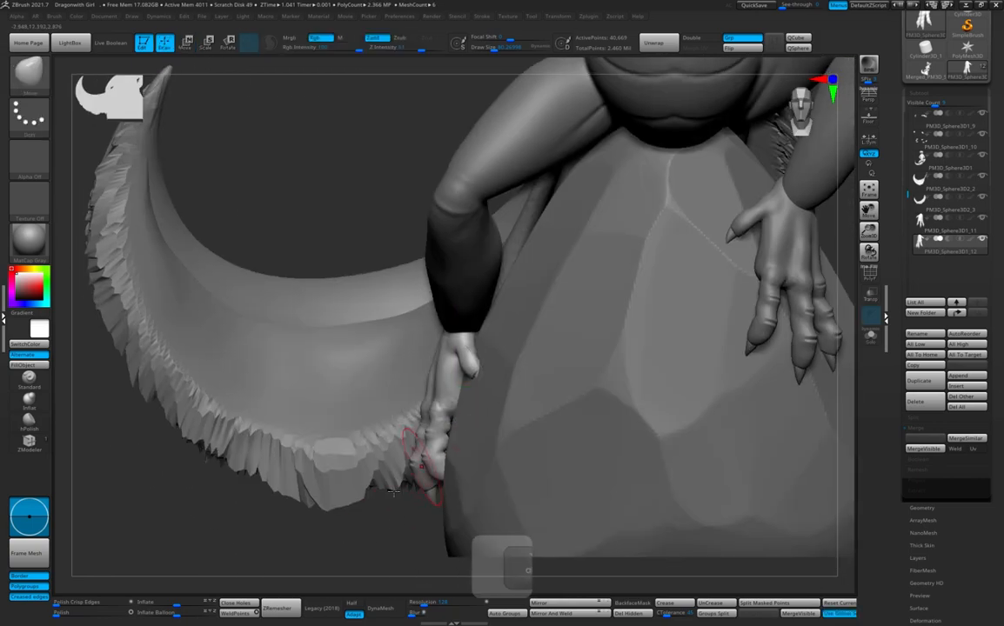
Hide the PM3D_Sphere3D2_2 tail piece and reselect the mirrored foot
mouse_move(374, 244)
mouse_down()
mouse_move(388, 192)
mouse_move(452, 217)
mouse_up()
alt+click(376, 359)
click(982, 176)
click(948, 243)
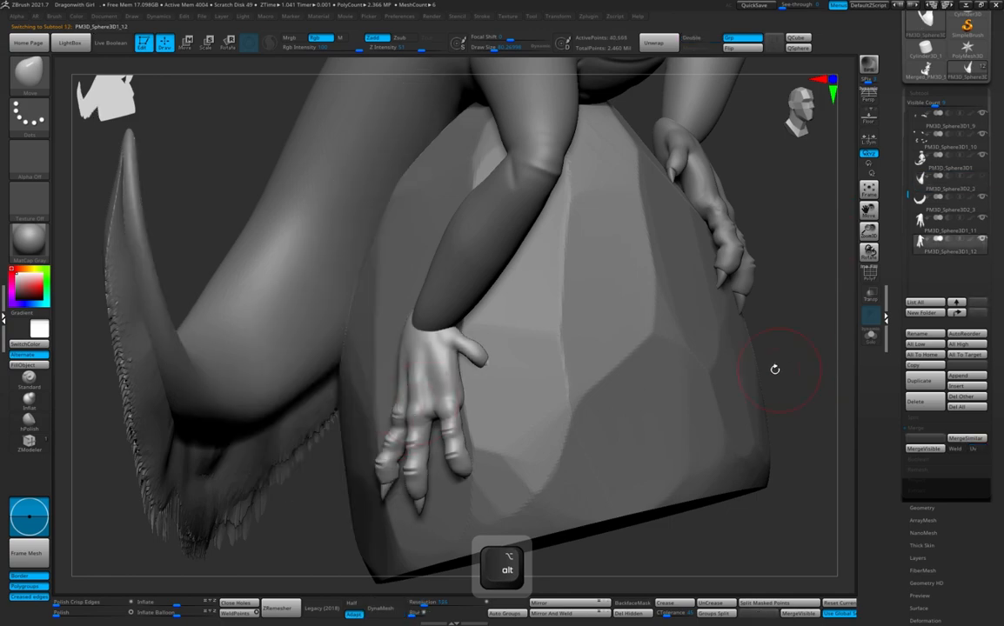
Bend the mirrored foot and its toes toward the rock surface with the Move brush
drag(696, 371, 780, 368)
key(w)
key(q)
mouse_move(696, 372)
mouse_down()
mouse_move(377, 249)
mouse_move(392, 261)
mouse_up()
drag(399, 472, 359, 465)
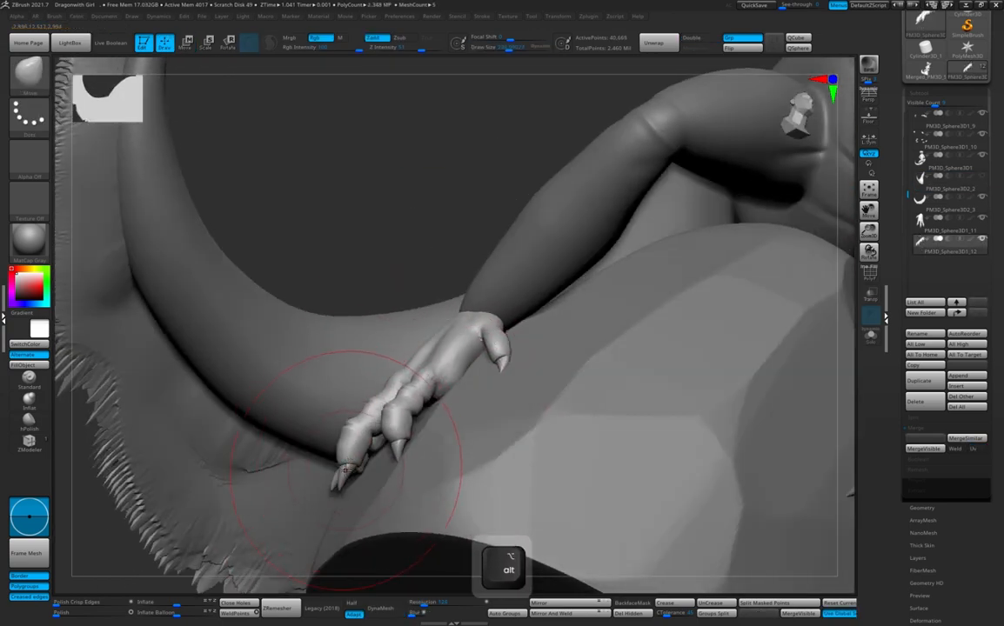
drag(408, 231, 354, 470)
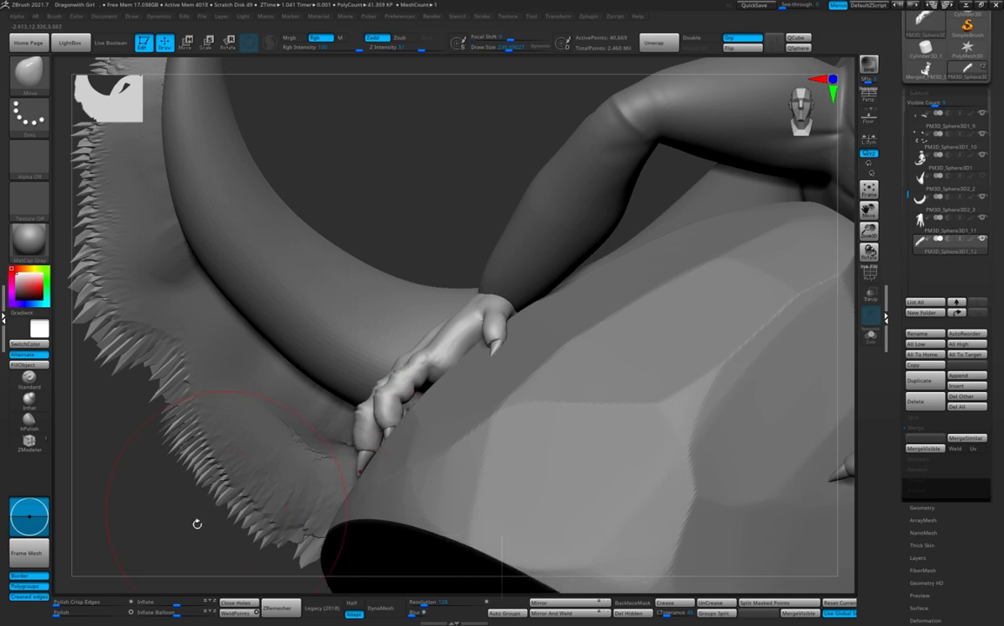
Fit the toes and claws of the mirrored foot to the rock with the Move Topological brush
mouse_move(197, 524)
mouse_down()
mouse_move(292, 535)
mouse_move(470, 414)
mouse_move(370, 461)
mouse_move(360, 442)
mouse_up()
mouse_move(360, 442)
right_down()
mouse_move(371, 433)
mouse_move(383, 460)
mouse_move(607, 293)
mouse_move(348, 396)
right_up()
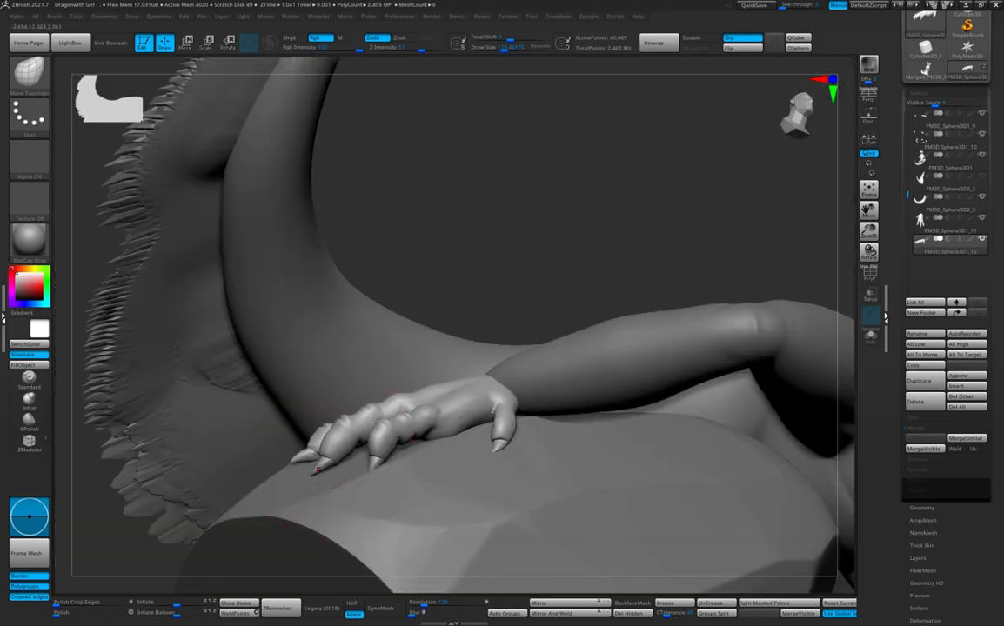
right_drag(318, 471, 200, 500)
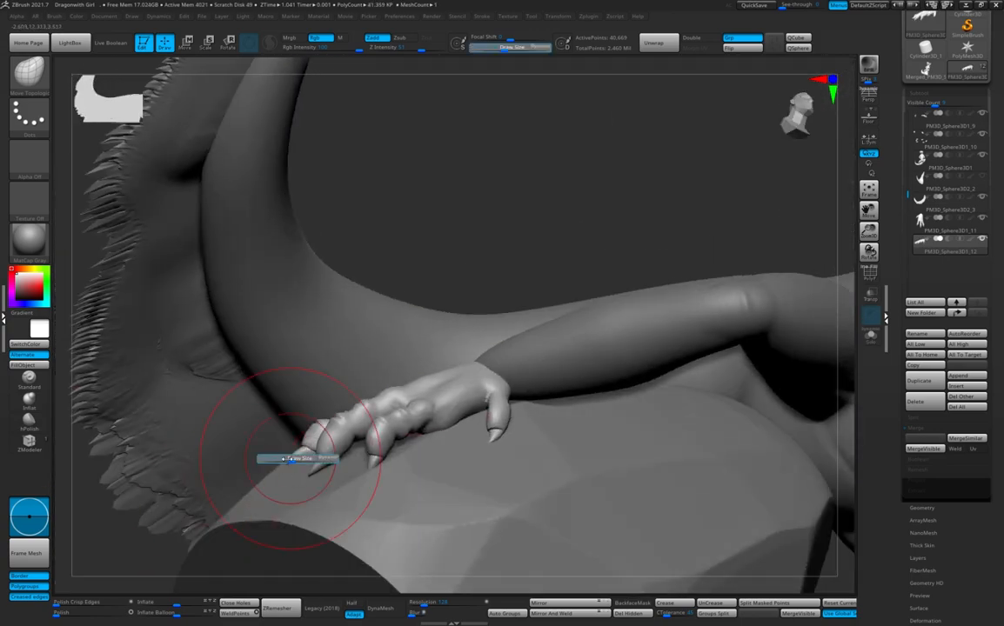
ctrl+right_drag(299, 450, 609, 353)
Undo the last two changes to the mirrored foot
key(w)
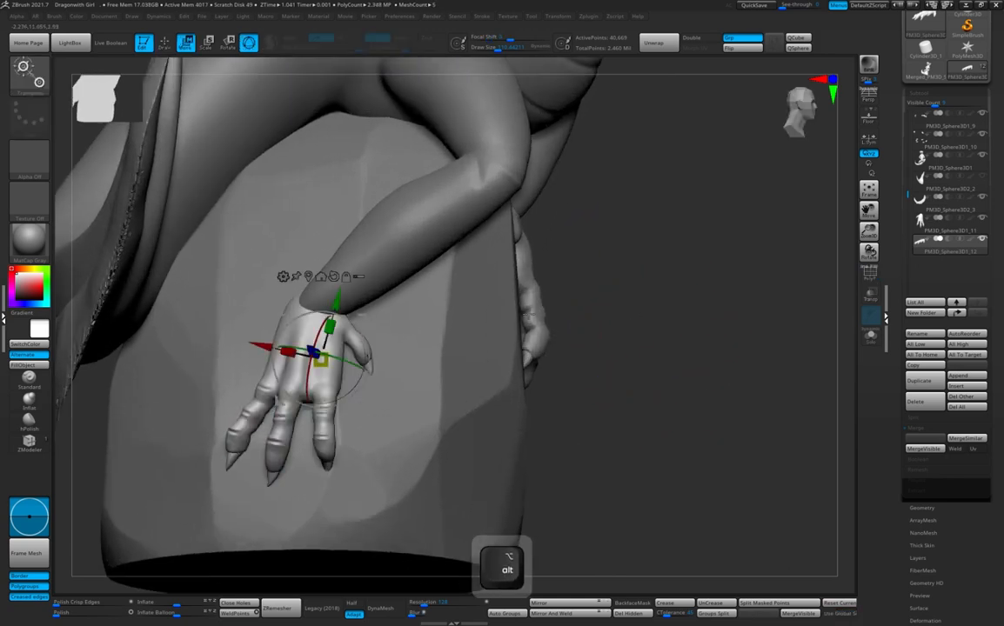
key(ctrl+z)
key(ctrl+z)
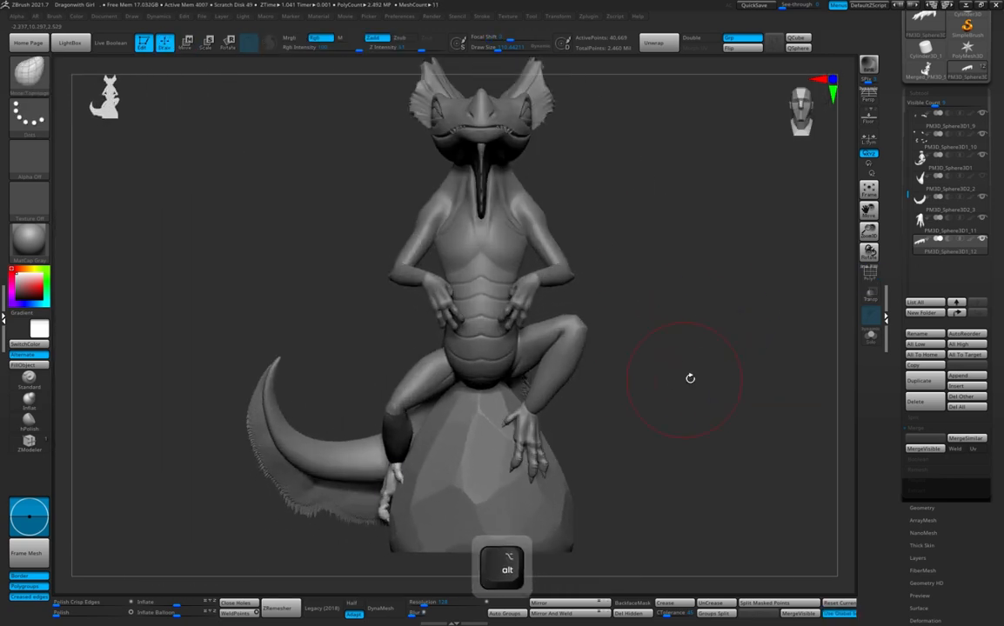
Isolate the body, reshape and smooth the lower leg's ankle end, and restore the other subtools
alt+click(557, 352)
alt+right_drag(715, 368, 760, 320)
click(870, 336)
ctrl+right_drag(696, 347, 609, 382)
key(s)
right_drag(475, 400, 464, 411)
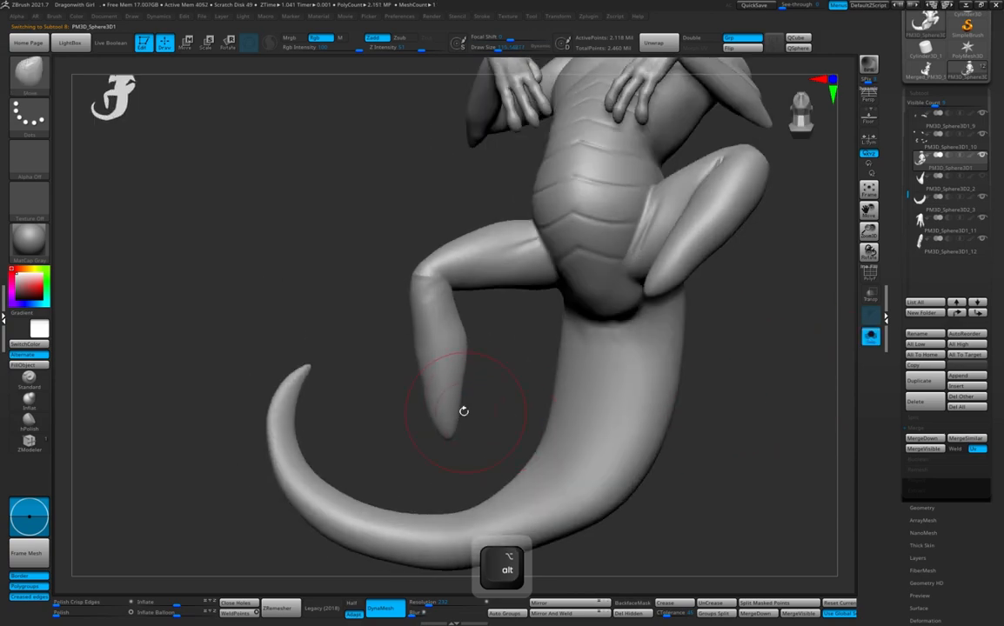
click(871, 336)
right_drag(300, 348, 567, 330)
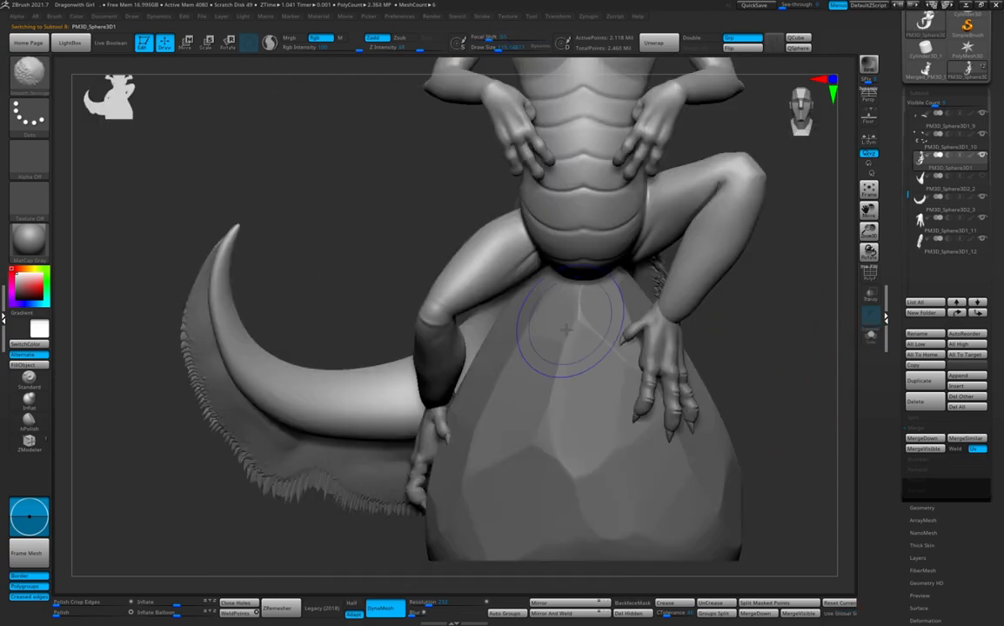
Reselect the mirrored foot and adjust its fit at the ankle
right_drag(722, 348, 774, 365)
alt+click(419, 432)
mouse_move(674, 357)
right_down()
mouse_move(643, 381)
mouse_move(625, 421)
mouse_move(616, 412)
mouse_move(663, 376)
mouse_move(233, 365)
mouse_move(252, 370)
mouse_move(301, 335)
right_up()
key(ctrl+alt+z)
key(ctrl+alt+z)
alt+right_drag(300, 334, 648, 369)
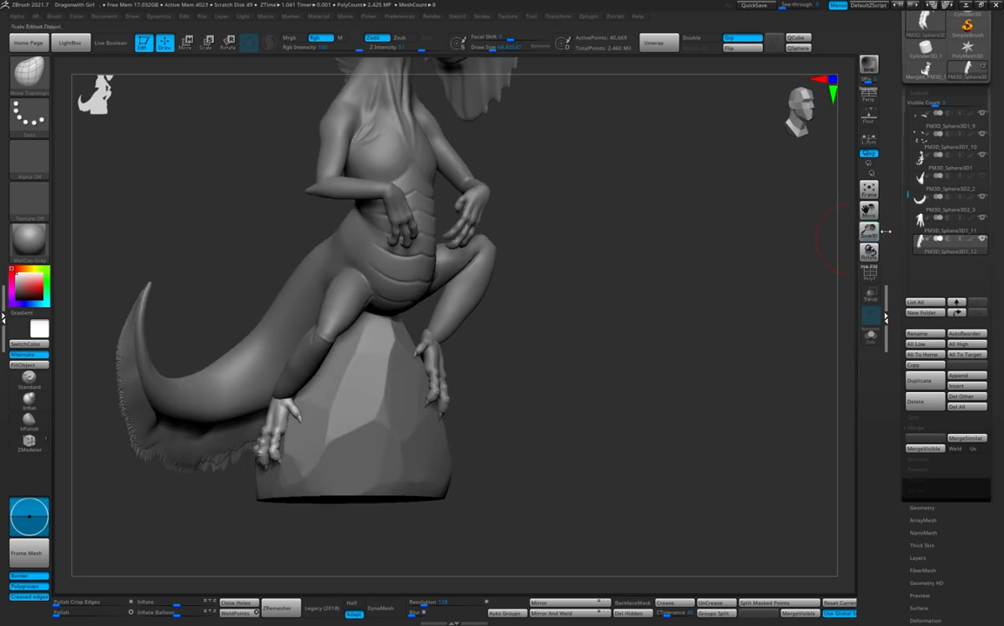
Merge the two feet into one subtool and split their claws off into a separate subtool
click(938, 227)
click(938, 442)
click(870, 337)
ctrl+shift+click(437, 379)
ctrl+shift+click(436, 379)
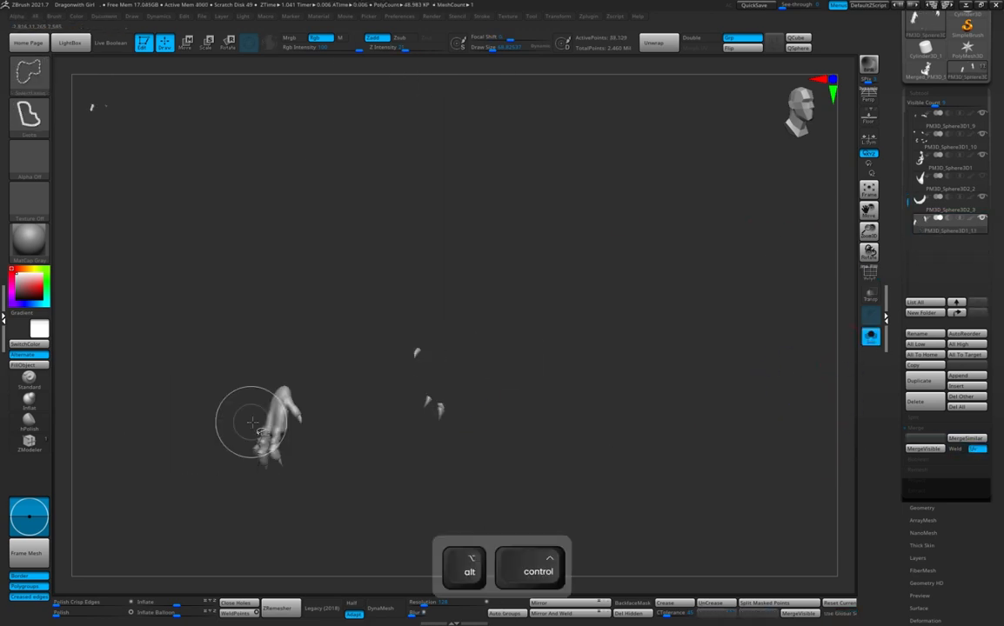
click(913, 418)
click(925, 427)
click(871, 337)
Move the body next to the feet in the subtool order, merge them together, and remesh the result with DynaMesh
alt+click(452, 277)
shift+right_drag(740, 234, 808, 209)
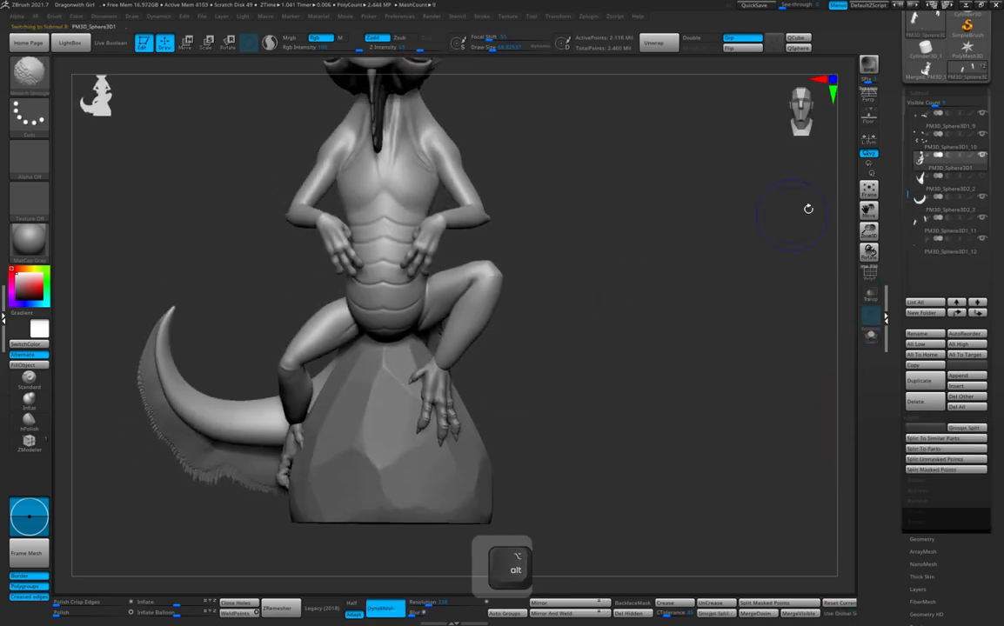
click(983, 315)
click(916, 481)
click(928, 440)
alt+right_drag(732, 404, 626, 470)
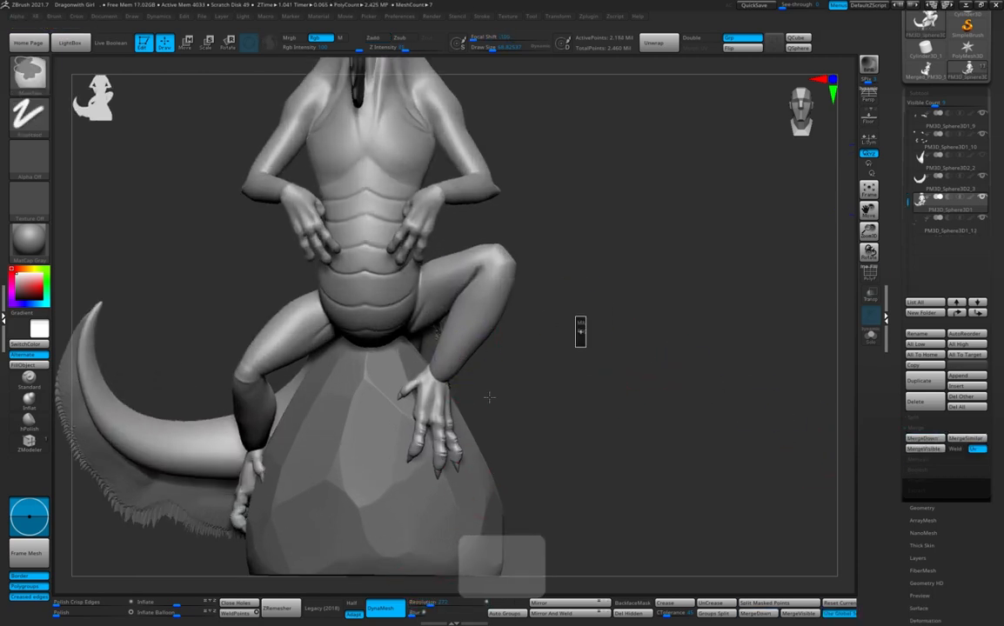
ctrl+drag(575, 316, 585, 347)
Smooth the seam between the raised leg and its foot and build up the ankle with ClayBuildup
alt+drag(583, 346, 548, 348)
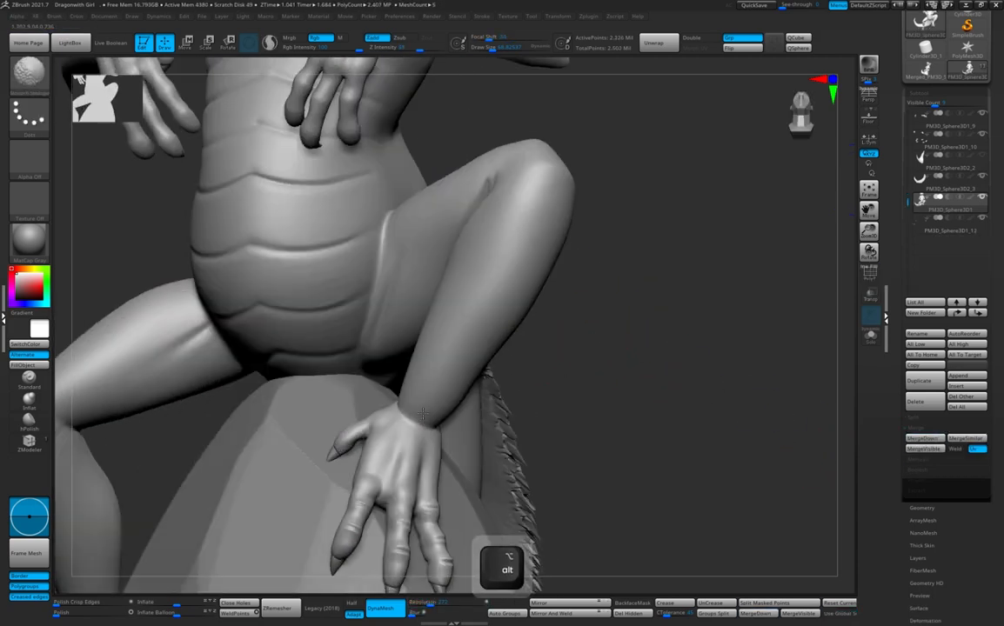
mouse_move(648, 383)
mouse_down()
mouse_move(613, 374)
mouse_move(497, 381)
mouse_up()
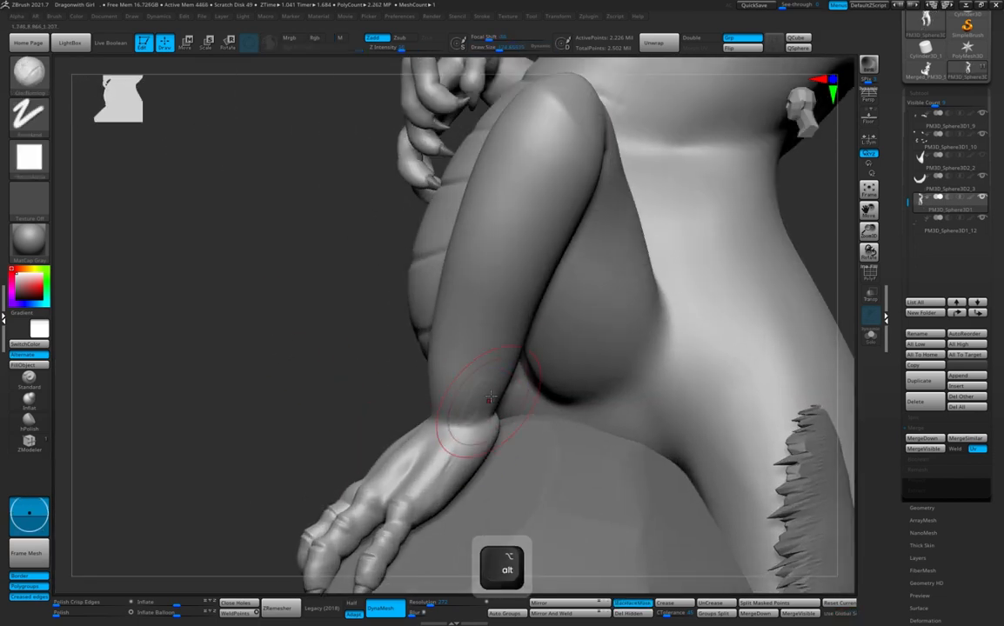
drag(359, 398, 396, 376)
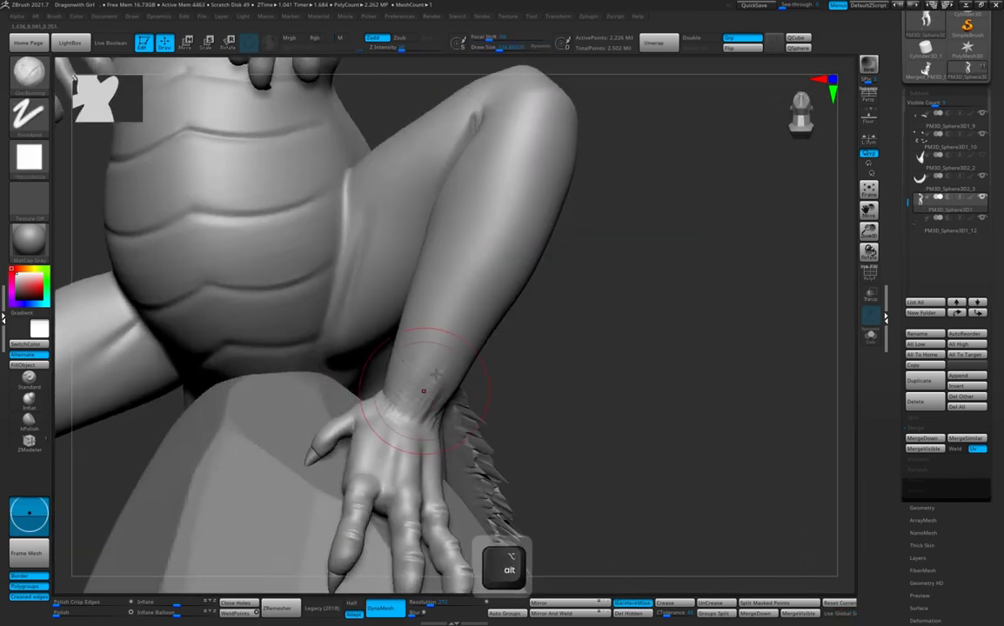
key(shift)
Pull the heel of the raised leg's foot outward with the Move brush and round off its shape
drag(696, 337, 487, 341)
drag(291, 358, 178, 359)
key(s)
key(shift)
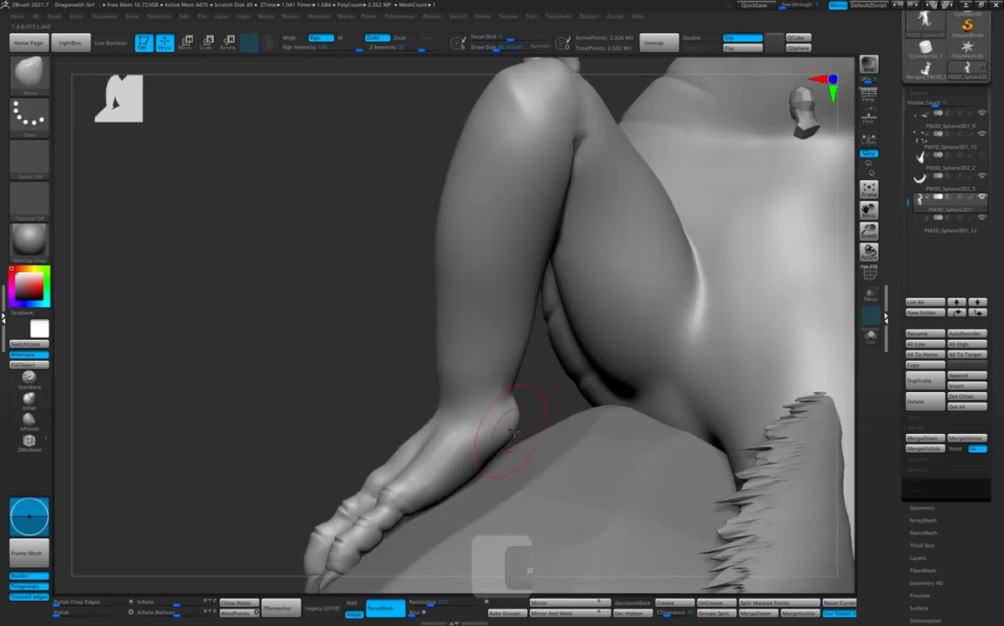
drag(539, 408, 516, 435)
drag(404, 430, 435, 426)
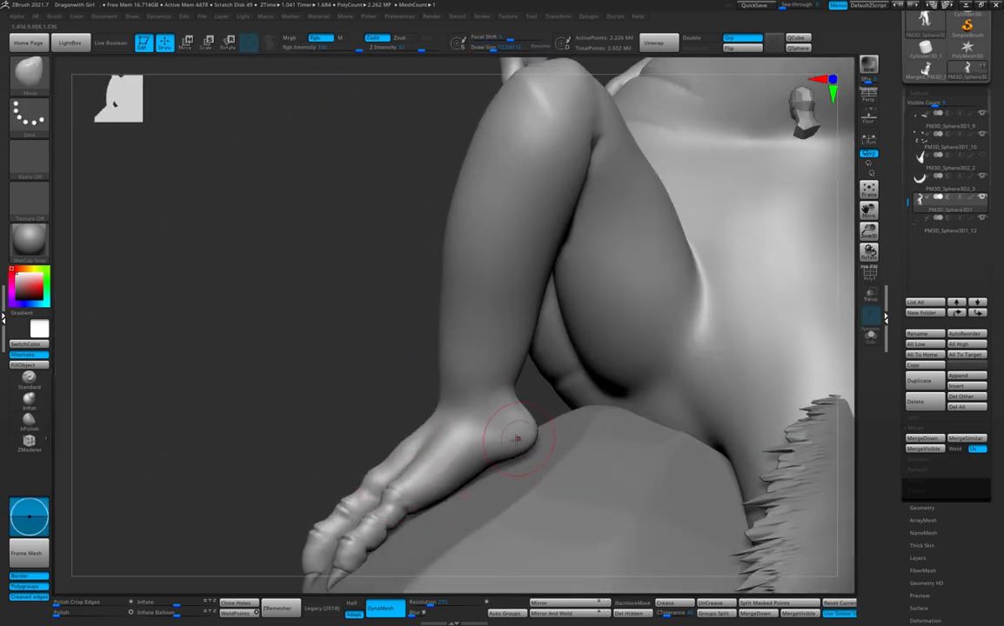
mouse_move(331, 365)
mouse_down()
mouse_move(513, 356)
mouse_move(527, 391)
mouse_move(513, 435)
mouse_up()
key(shift)
Adjust the ankle and toes of the raised leg's foot with the Move brush so it rests on the rock
mouse_move(600, 374)
mouse_down()
mouse_move(453, 374)
mouse_move(349, 415)
mouse_up()
drag(610, 421, 366, 357)
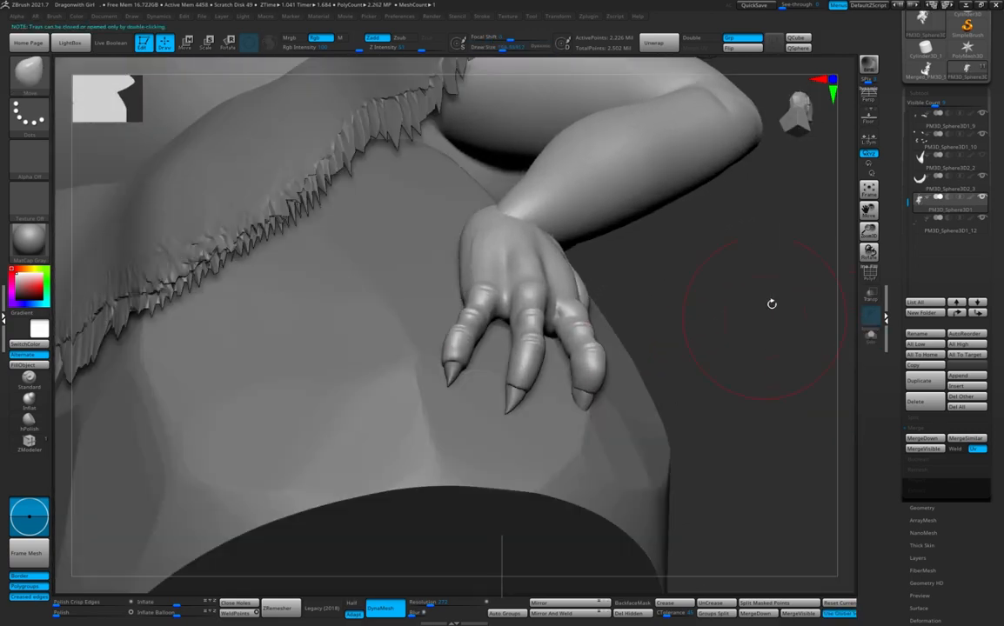
drag(773, 302, 564, 369)
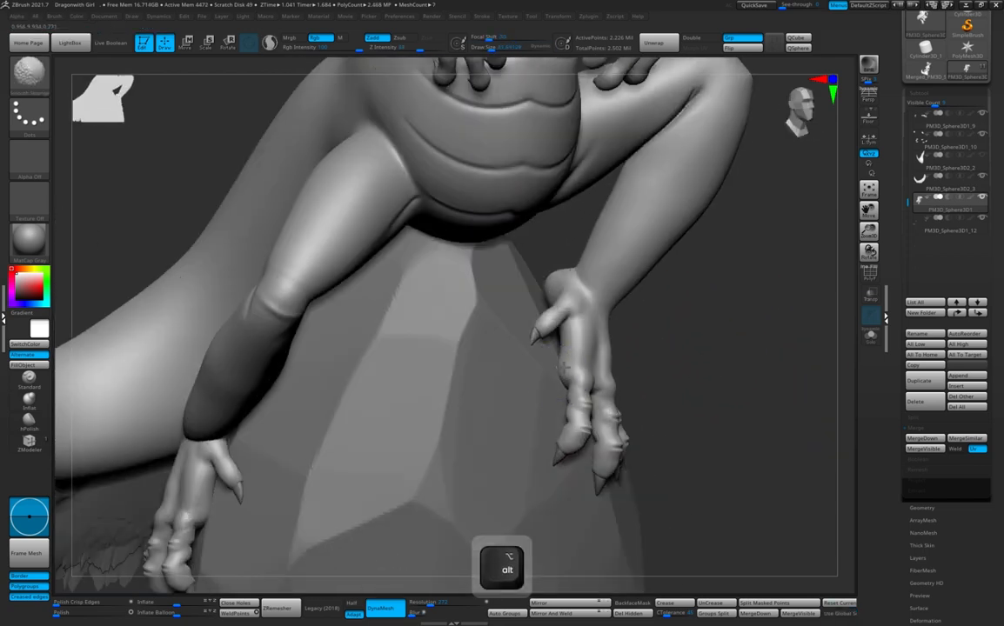
alt+drag(696, 381, 731, 348)
drag(574, 374, 696, 402)
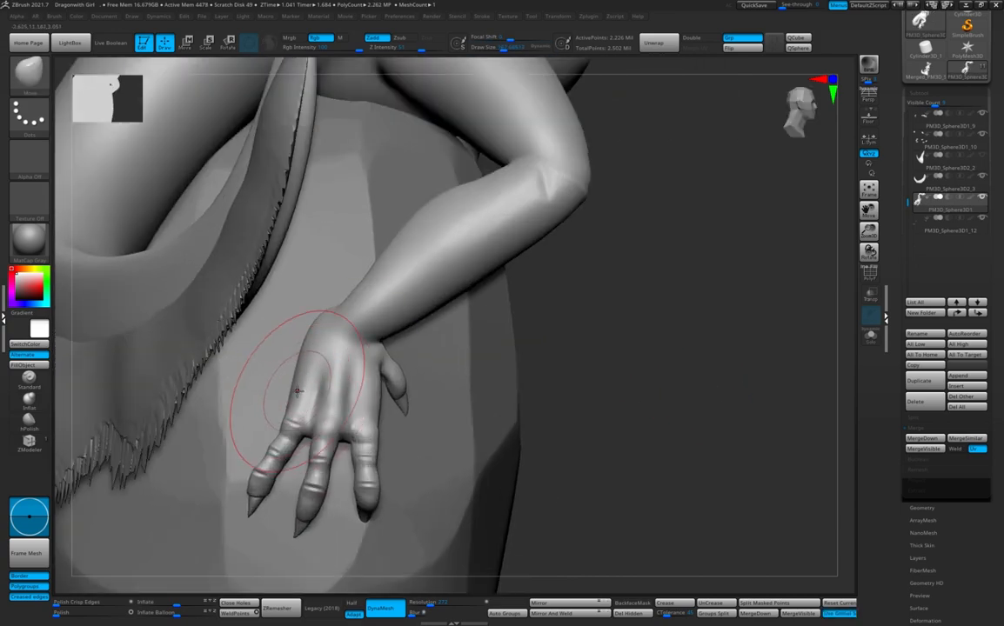
drag(609, 370, 730, 359)
drag(174, 209, 205, 166)
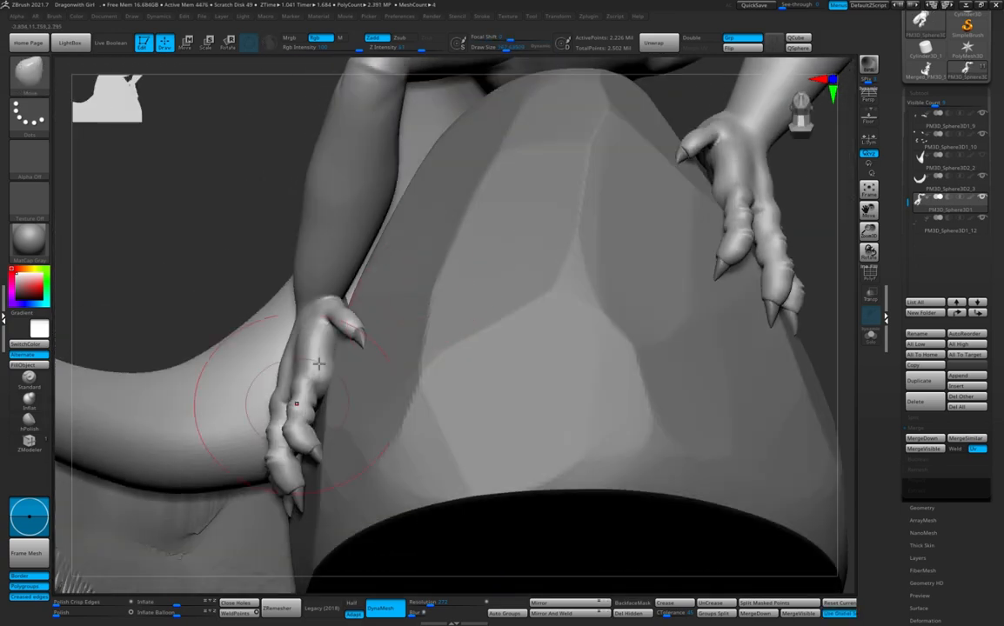
Refine the surface of the other leg's foot around the ankle and toes, stepping back through the last strokes
alt+drag(174, 261, 208, 296)
key(s)
drag(342, 318, 334, 318)
mouse_move(330, 325)
right_down()
mouse_move(351, 350)
mouse_move(320, 331)
mouse_move(396, 343)
mouse_move(351, 348)
right_up()
alt+drag(654, 374, 719, 337)
key(s)
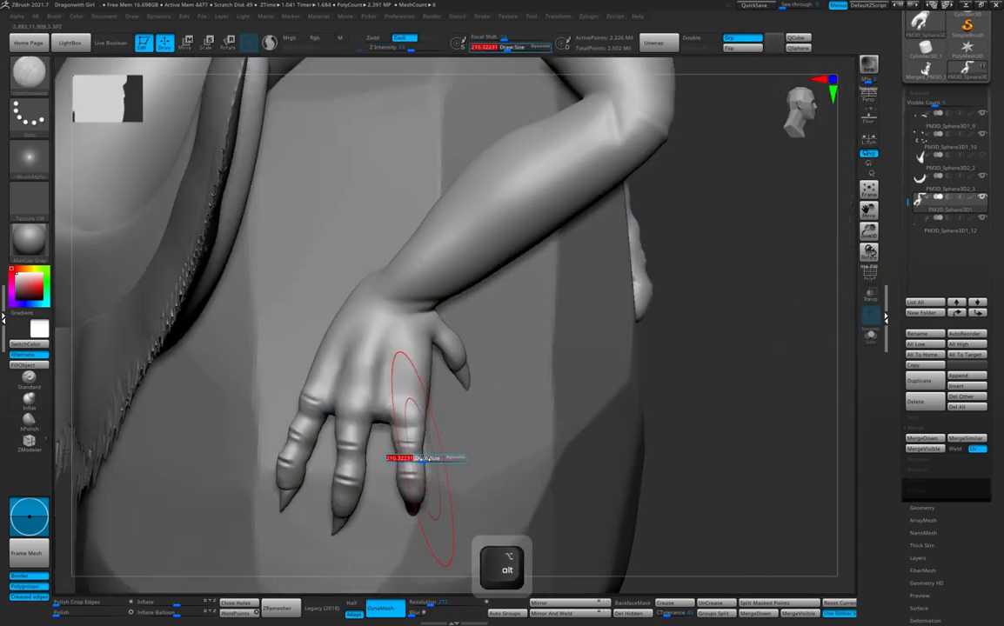
key(ctrl+z)
key(ctrl+z)
key(ctrl+shift+z)
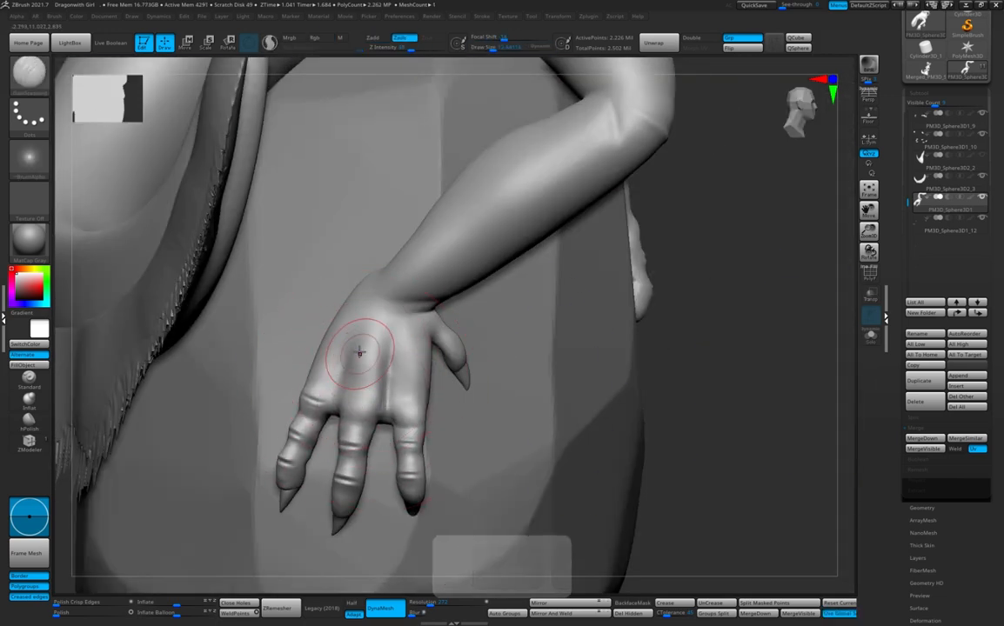
Check the overall pose, select the claws subtool, and save the project
mouse_move(718, 316)
mouse_down()
mouse_move(634, 351)
mouse_move(466, 358)
mouse_move(245, 436)
mouse_move(253, 487)
mouse_up()
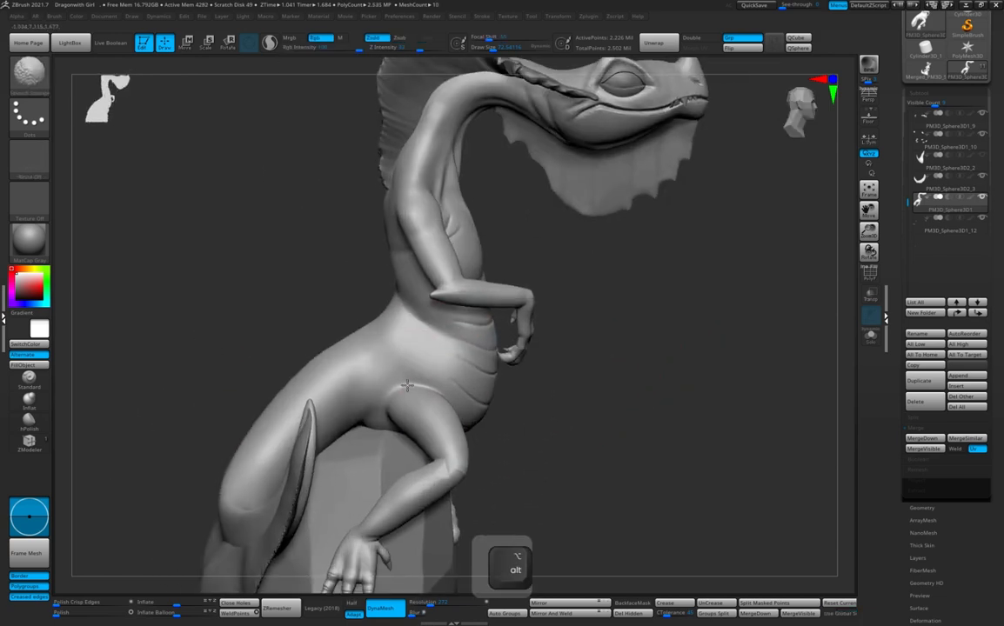
mouse_move(557, 408)
mouse_down()
mouse_move(261, 434)
mouse_move(280, 366)
mouse_up()
mouse_move(679, 383)
alt+mouse_down()
mouse_move(609, 394)
mouse_move(549, 377)
mouse_move(442, 401)
alt+mouse_up()
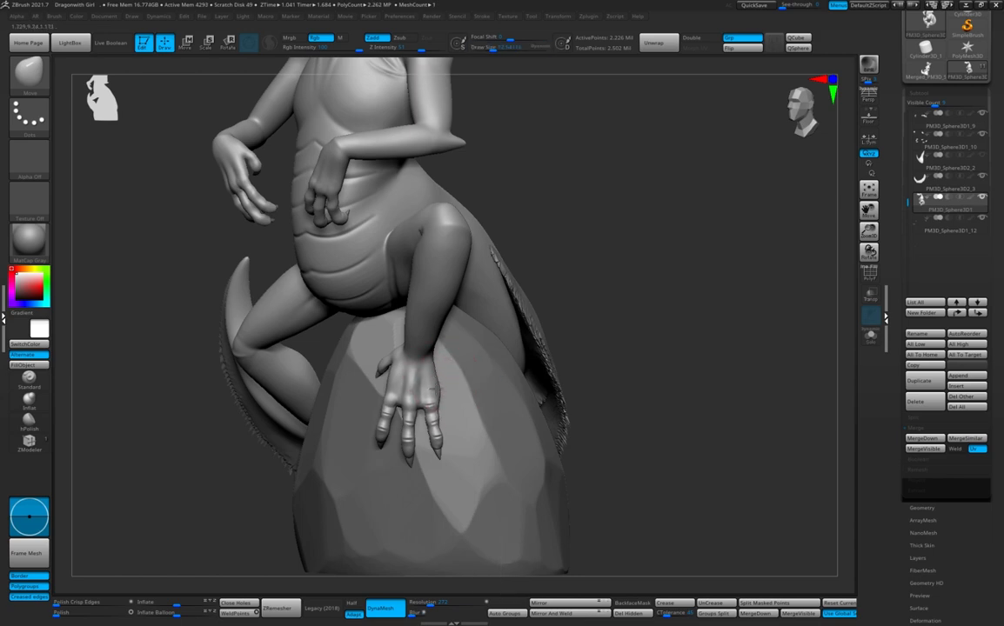
mouse_move(570, 318)
mouse_down()
mouse_move(578, 362)
mouse_move(560, 378)
mouse_move(705, 314)
mouse_move(707, 241)
mouse_up()
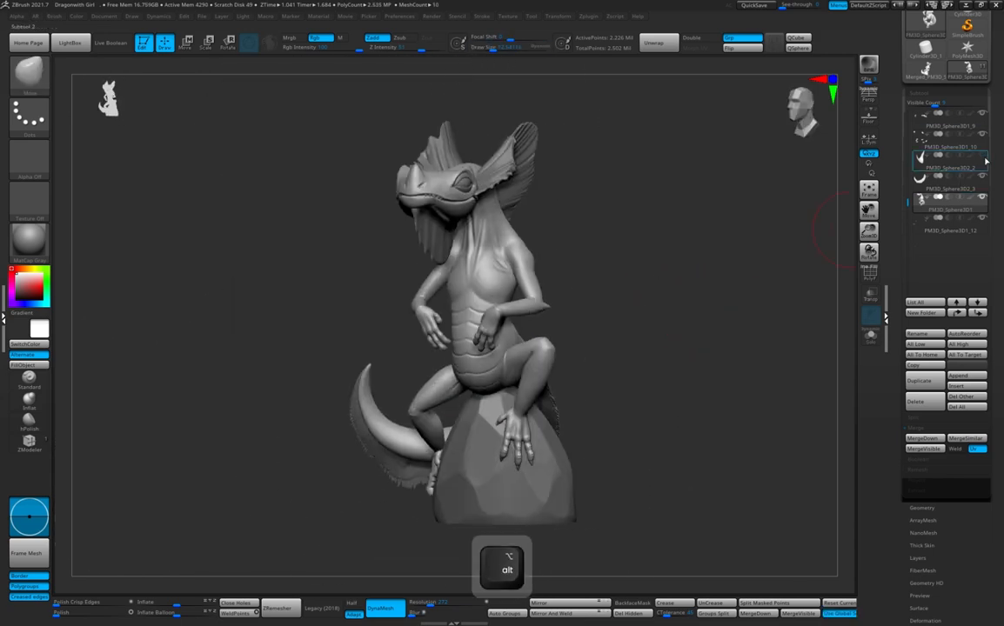
click(967, 143)
right_drag(683, 212, 683, 282)
alt+right_drag(683, 282, 648, 284)
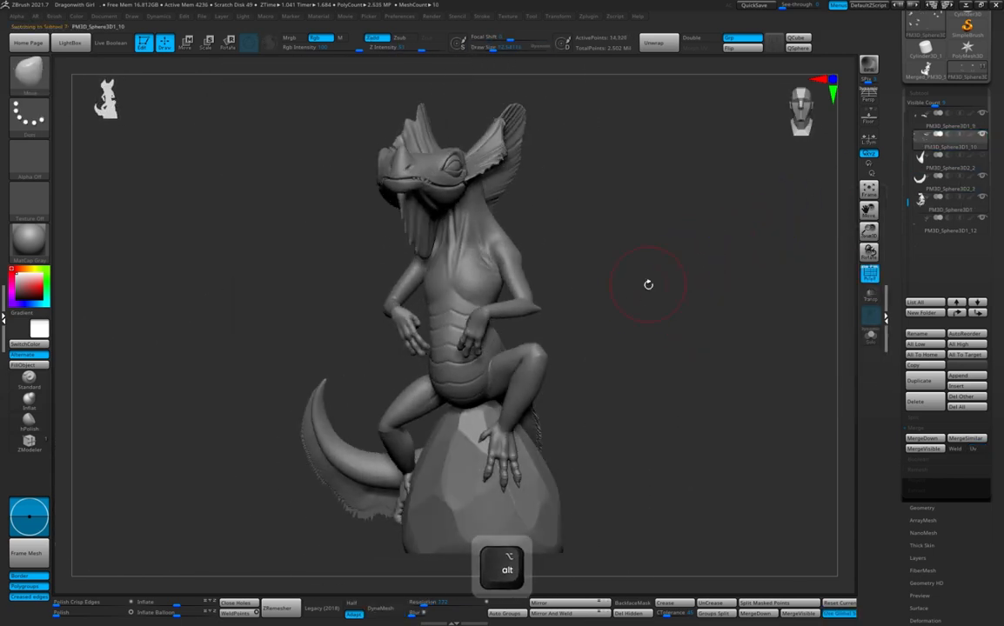
key(ctrl+s)
click(661, 436)
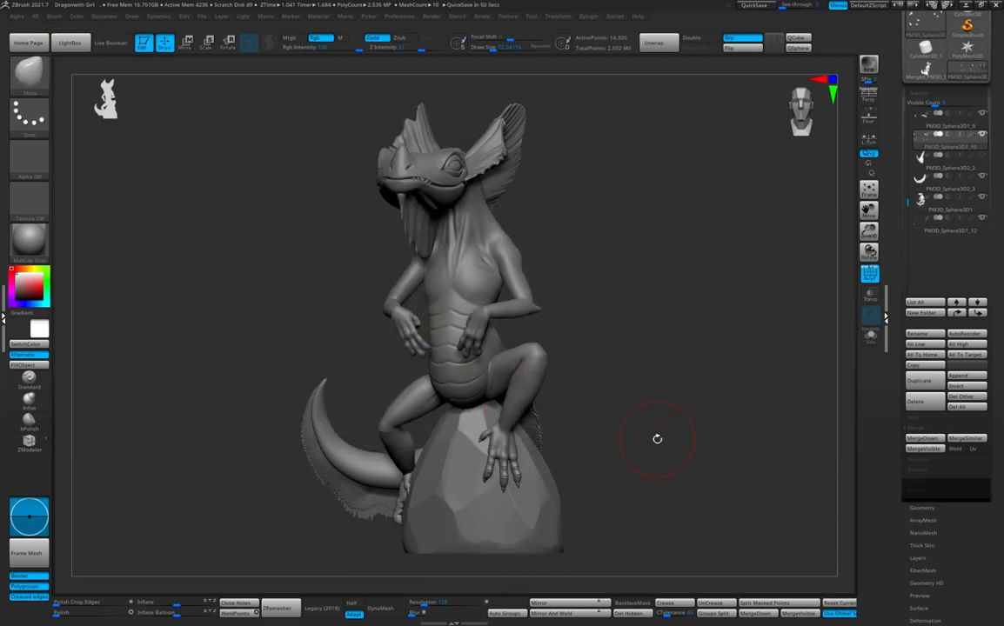
Select the rock under the dragon, duplicate it with the gizmo, and place the tilted copy beside the original
alt+click(522, 435)
alt+right_drag(516, 414, 470, 425)
key(w)
ctrl+drag(580, 469, 657, 461)
right_drag(755, 433, 830, 433)
mouse_move(598, 435)
mouse_down()
mouse_move(672, 423)
mouse_move(666, 488)
mouse_up()
right_drag(706, 444, 666, 444)
drag(632, 446, 618, 449)
Reduce the depth of the rock copy to form a tall, slender slab
key(shift+f)
key(q)
mouse_move(675, 430)
right_down()
mouse_move(708, 424)
mouse_move(631, 432)
right_up()
key(w)
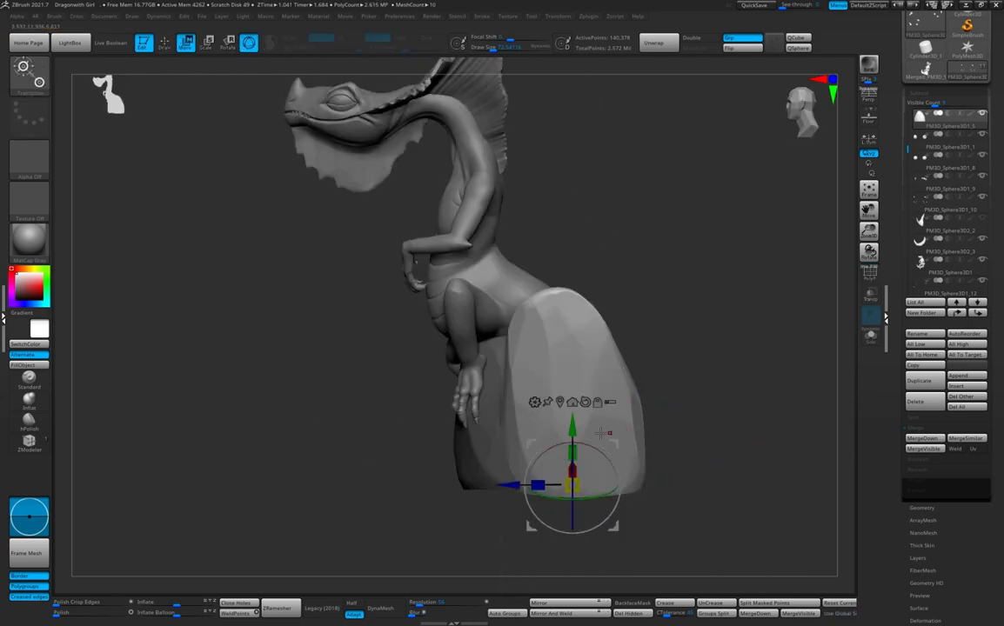
drag(538, 485, 560, 485)
Reshape the upright slab's silhouette with the Move brush
key(q)
right_drag(654, 339, 740, 296)
key(b)
key(m)
key(v)
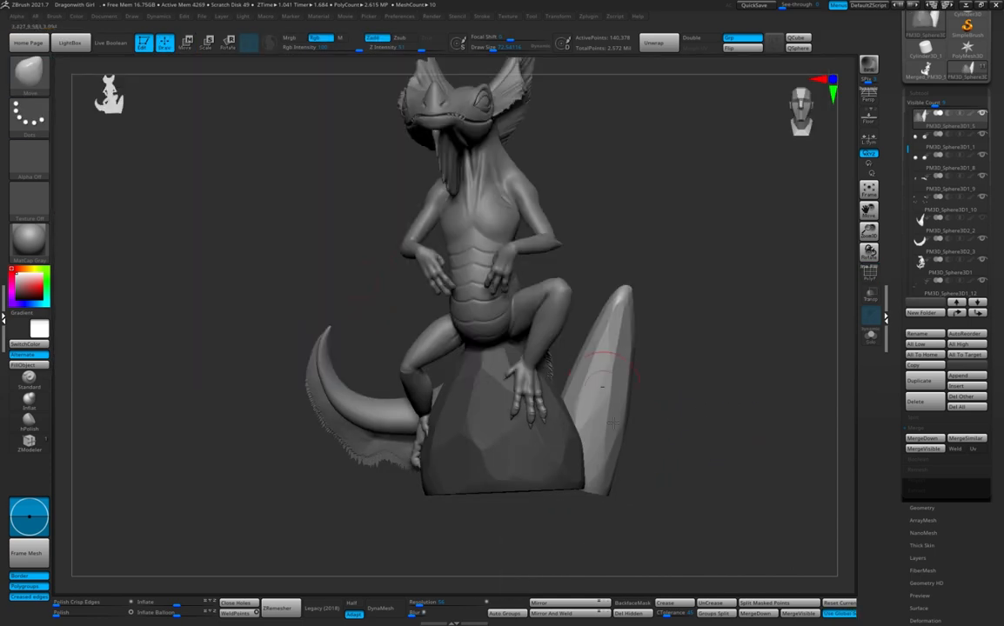
mouse_move(652, 278)
right_down()
mouse_move(620, 303)
mouse_move(654, 336)
mouse_move(624, 356)
right_up()
Isolate the rocks to inspect the slab, and flatten its faces into sharp facets with the hPolish brush
click(871, 338)
right_drag(817, 356, 720, 361)
click(870, 338)
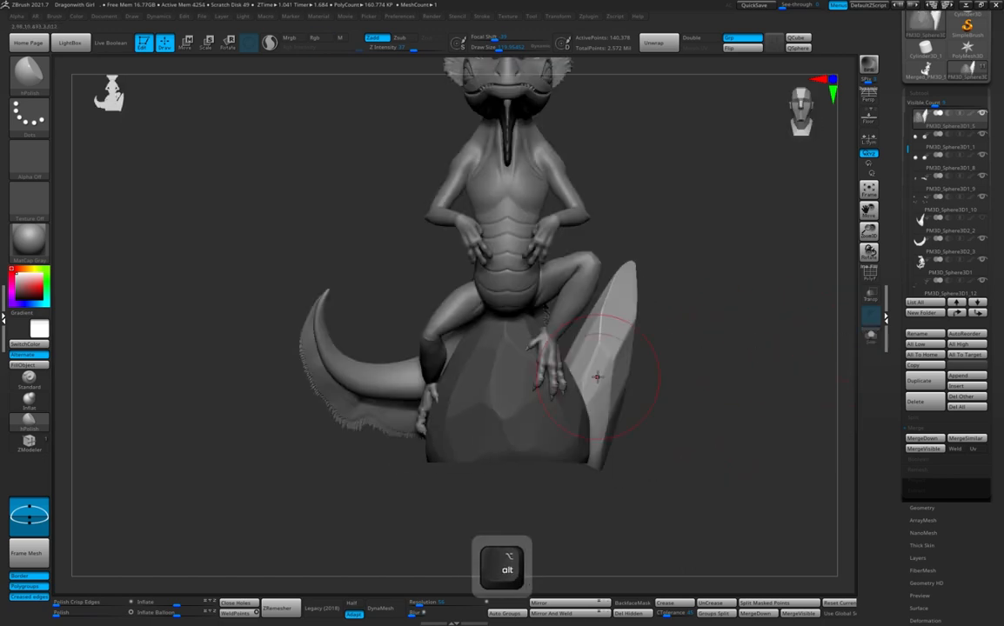
alt+right_drag(702, 266, 578, 335)
key(w)
key(q)
right_drag(703, 338, 644, 344)
alt+right_drag(645, 344, 728, 324)
right_drag(690, 282, 720, 312)
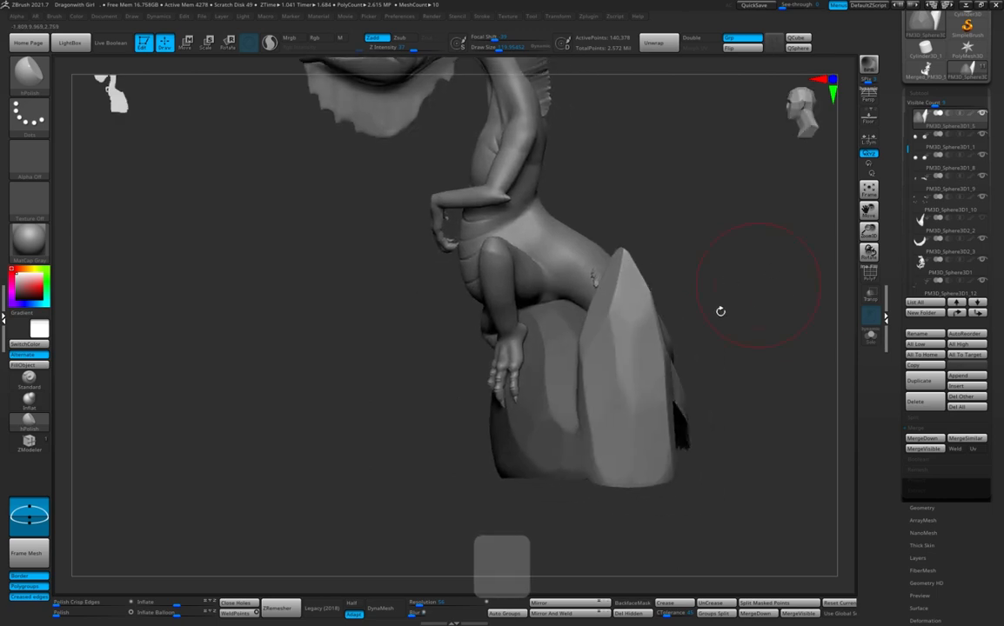
Duplicate the rock as a small boulder and set it at the front base between the main rock and the slab
key(w)
ctrl+drag(565, 470, 459, 470)
drag(518, 435, 518, 488)
right_drag(801, 388, 845, 387)
key(w)
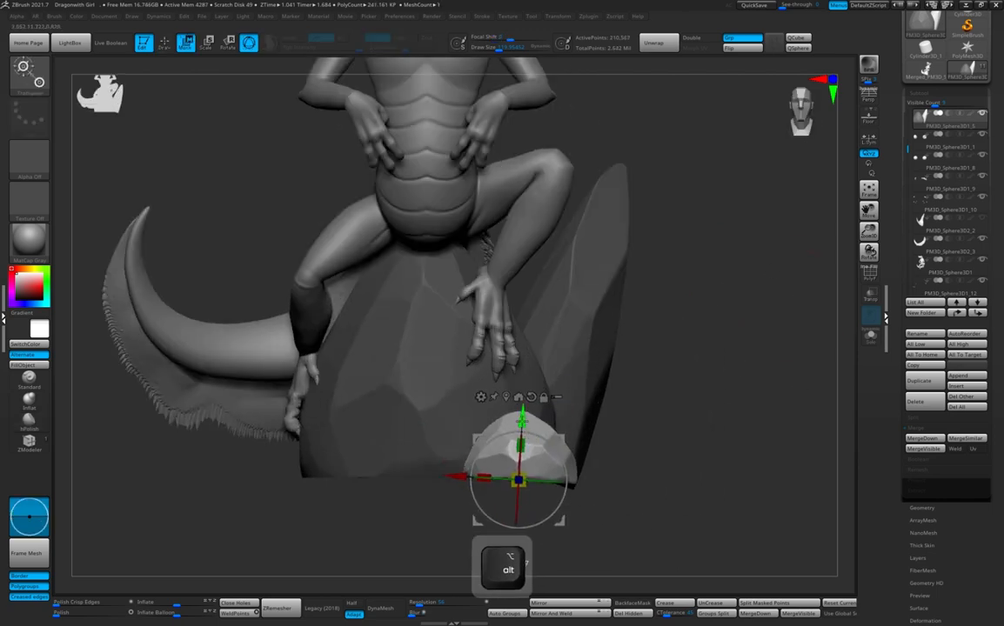
drag(522, 421, 522, 424)
mouse_move(668, 416)
right_down()
mouse_move(616, 414)
mouse_move(650, 415)
right_up()
Duplicate the small boulder, show the floor grid, and move the copy next to the first boulder
ctrl+drag(561, 442, 430, 458)
right_drag(429, 458, 454, 457)
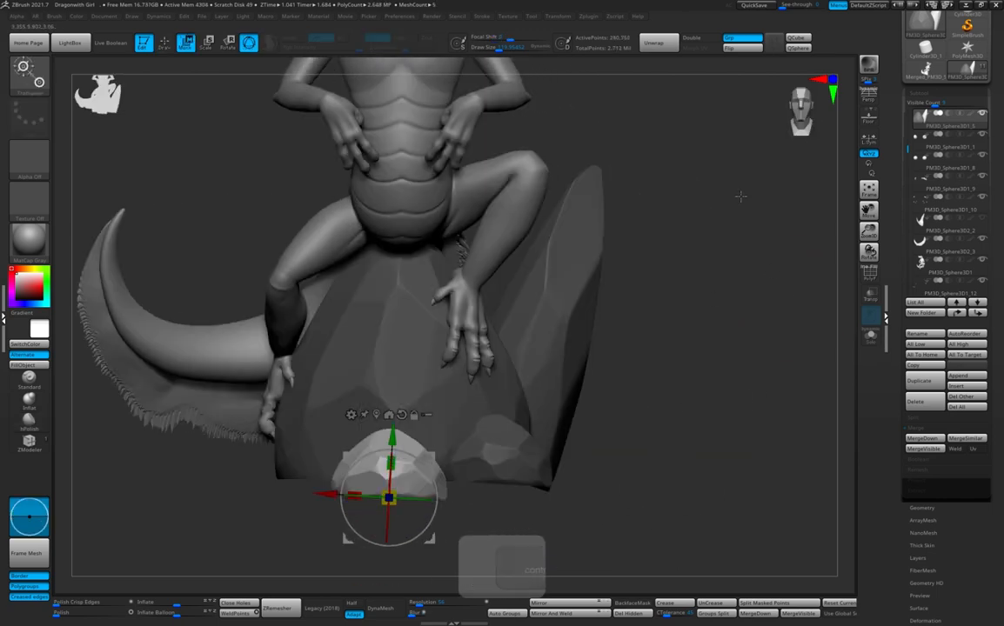
click(870, 124)
drag(392, 435, 427, 437)
right_drag(628, 407, 673, 403)
Add a third small boulder and nestle it among the other two at the base of the main rock
drag(456, 440, 483, 439)
right_drag(673, 386, 715, 388)
alt+right_drag(715, 388, 718, 434)
drag(479, 436, 481, 454)
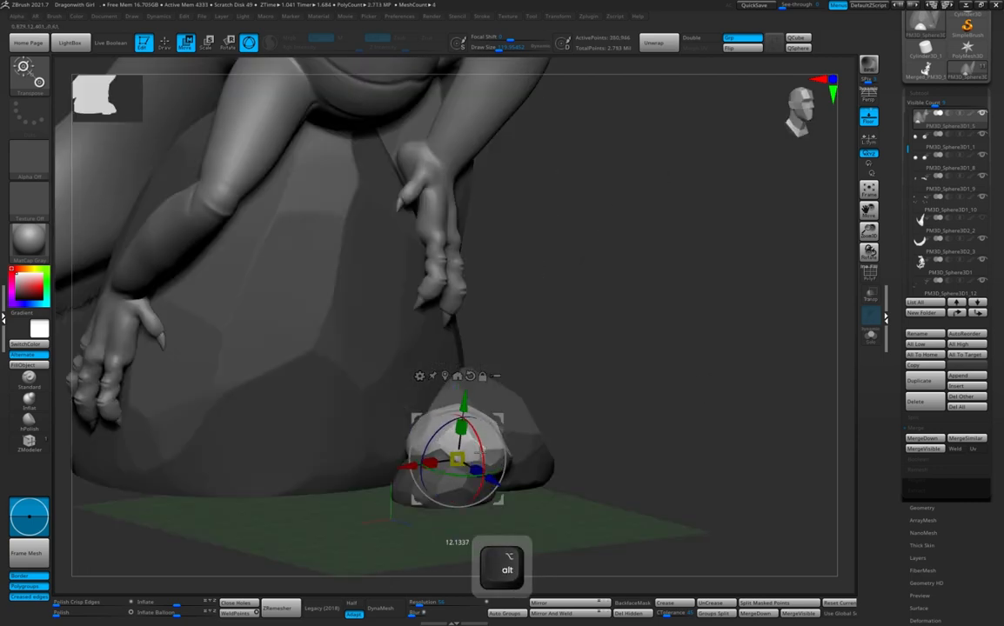
right_drag(507, 426, 478, 439)
Clear the mask from the rest of the rock group
key(q)
key(f)
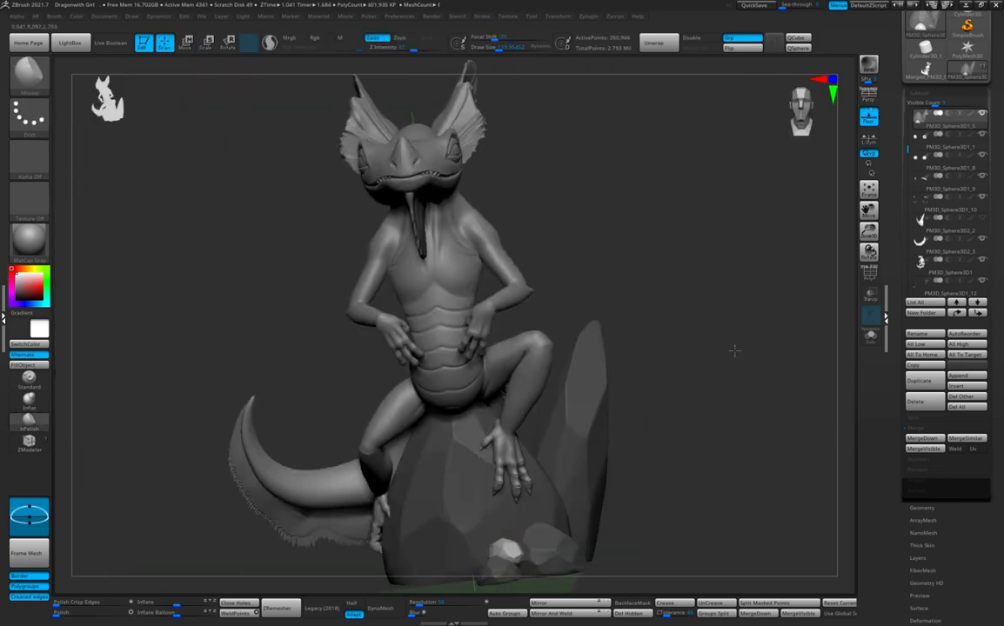
mouse_move(735, 349)
right_down()
mouse_move(730, 400)
mouse_move(708, 343)
right_up()
ctrl+drag(639, 306, 642, 405)
alt+right_drag(642, 405, 662, 391)
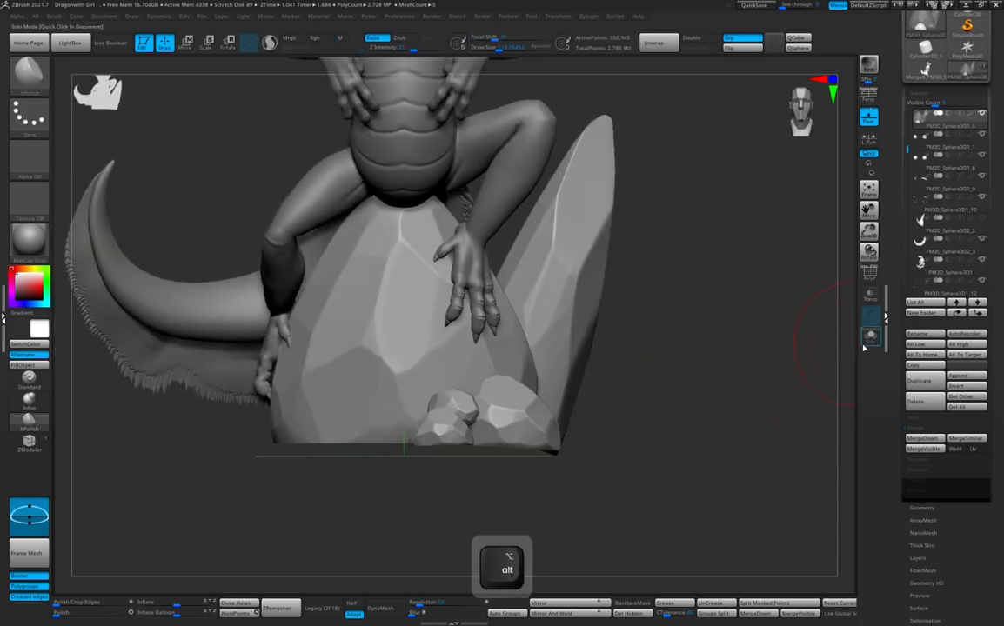
Isolate the rocks, trim their undersides flat with TrimCurve, bring back the other subtools, and hide the floor grid
click(870, 337)
ctrl+shift+click(30, 79)
ctrl+shift+click(645, 130)
ctrl+alt+shift+drag(631, 442, 454, 435)
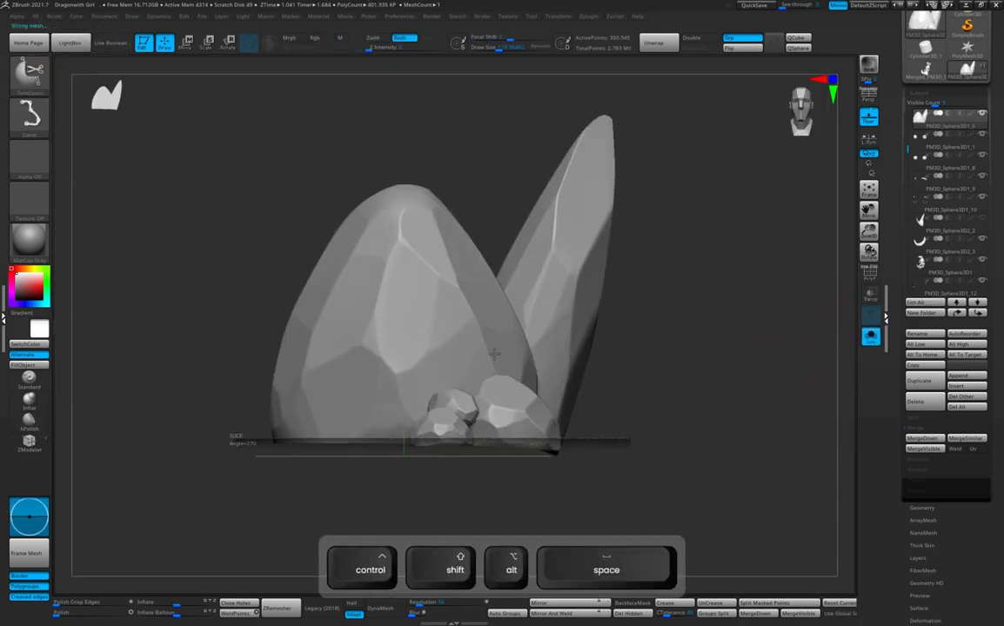
click(871, 336)
click(867, 123)
key(f)
right_drag(651, 306, 739, 352)
alt+right_drag(739, 352, 765, 336)
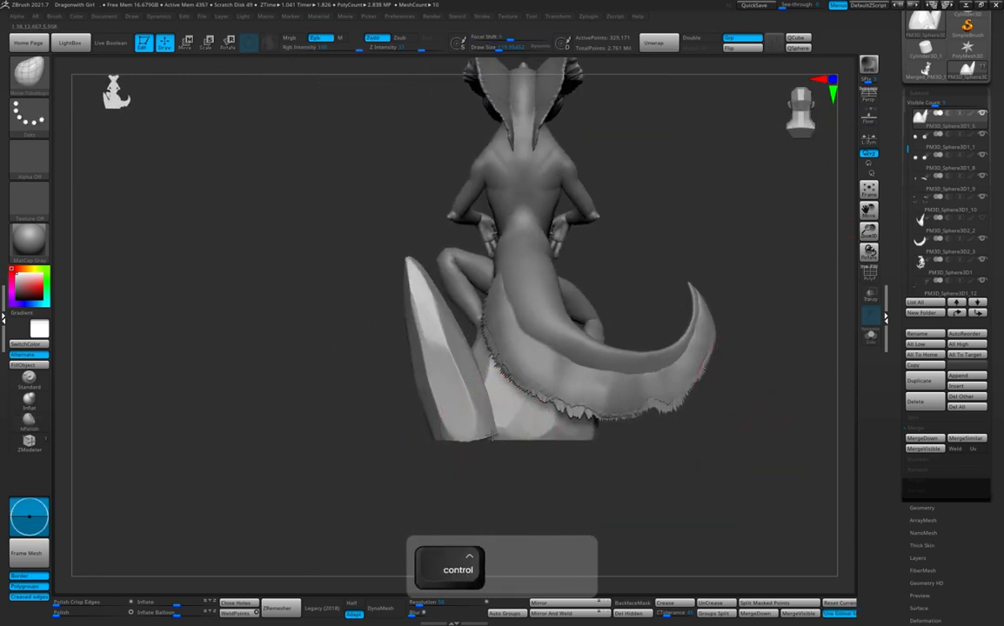